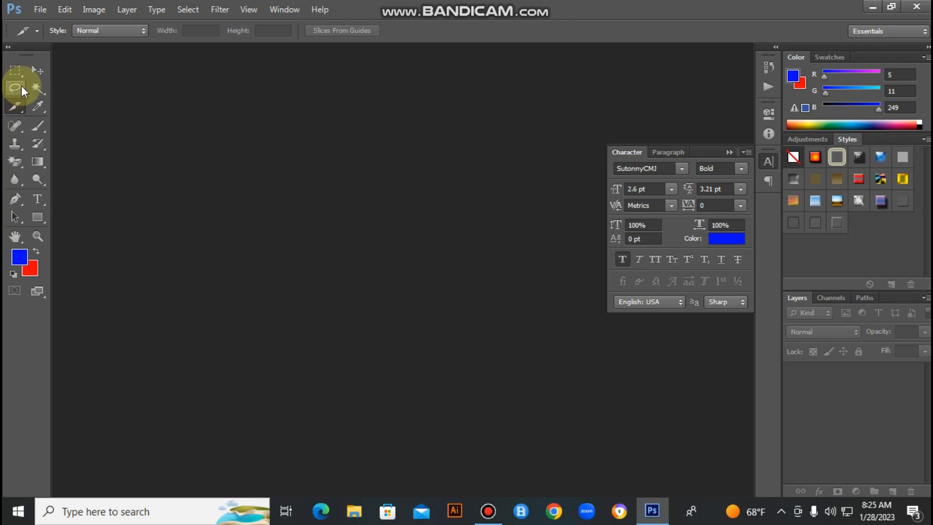
- Open the unnamed image, a strip of four portraits, from the Desktop folder
{"action": "left_click", "coordinate": [40, 89]}
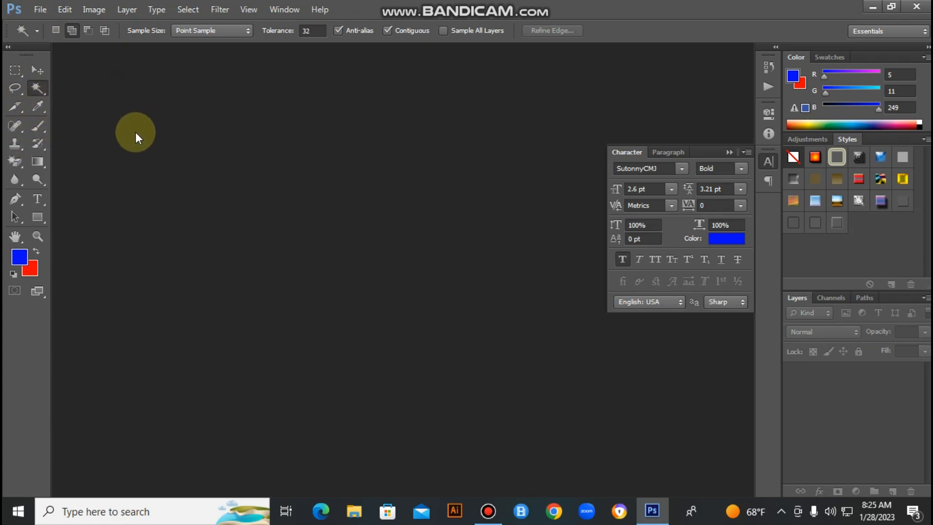
{"action": "left_click", "coordinate": [39, 11]}
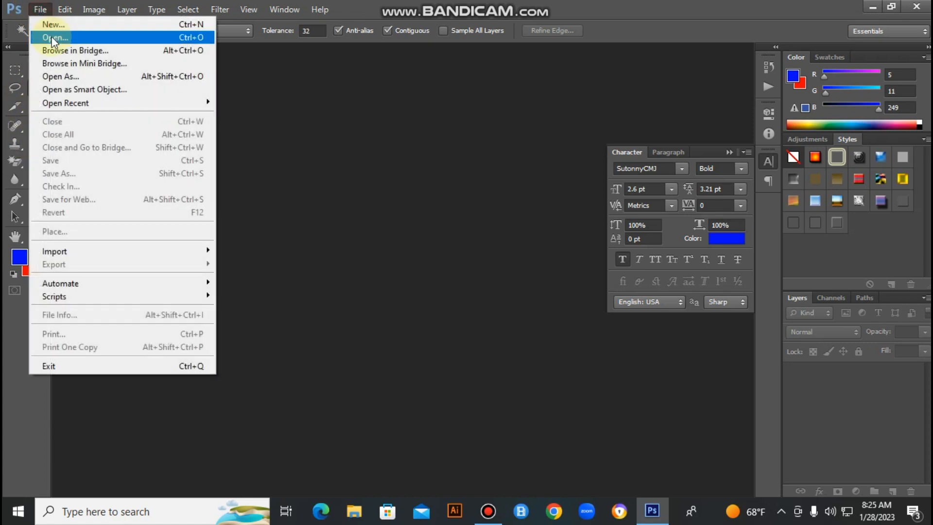
{"action": "left_click", "coordinate": [171, 59]}
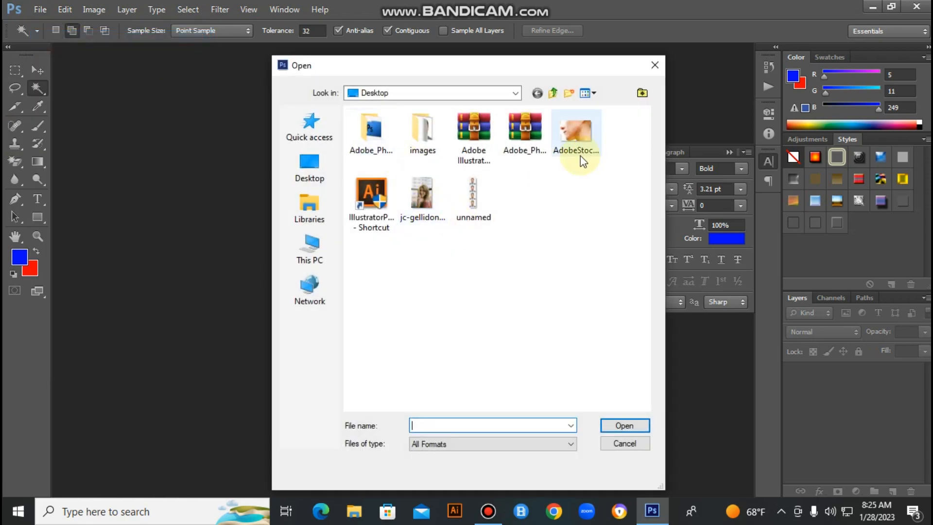
{"action": "left_click", "coordinate": [470, 185]}
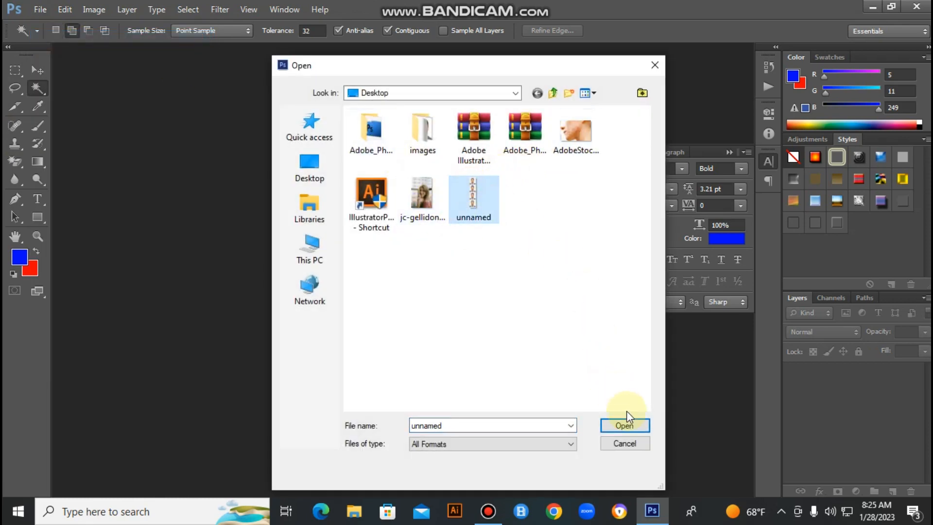
{"action": "left_click", "coordinate": [630, 425]}
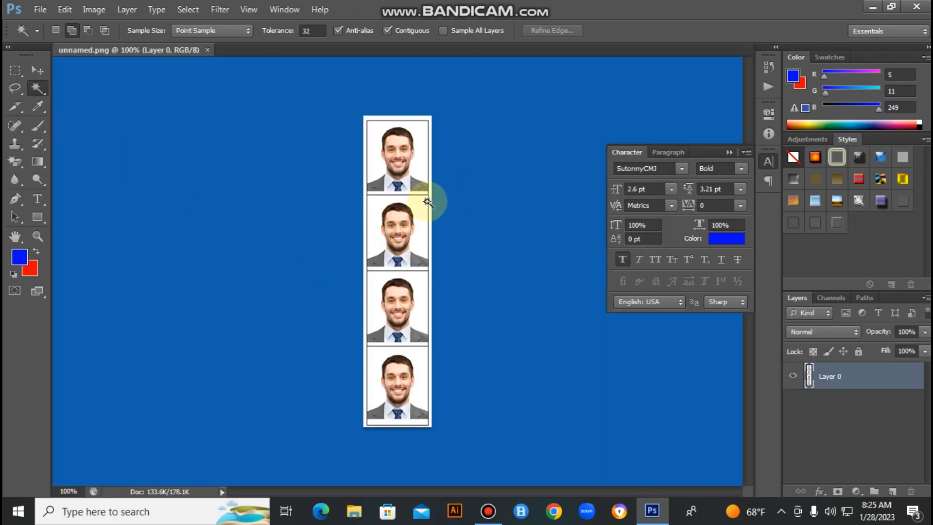
- Draw a slice with the Slice tool around the topmost portrait of the strip
{"action": "left_click", "coordinate": [389, 189]}
{"action": "left_click_drag", "start_coordinate": [469, 225], "coordinate": [403, 246]}
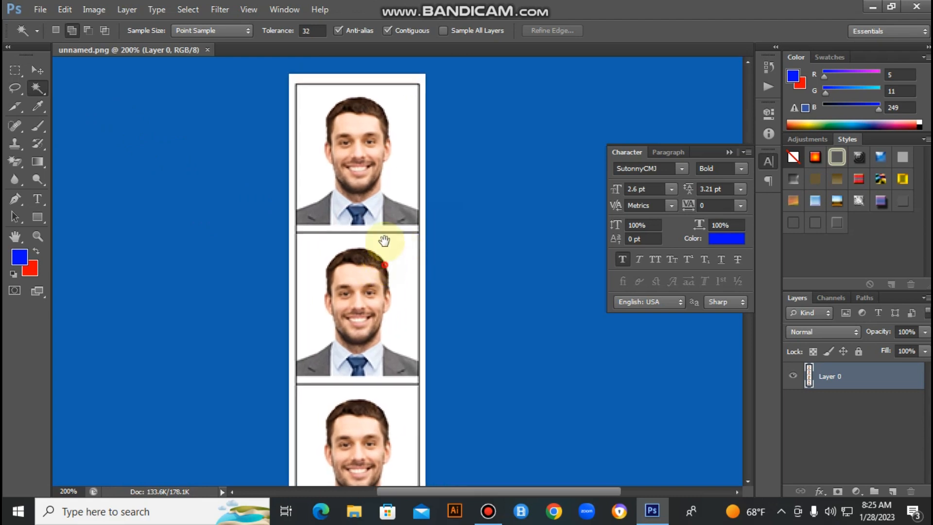
{"action": "left_click_drag", "start_coordinate": [389, 304], "coordinate": [399, 263]}
{"action": "scroll", "coordinate": [399, 263], "scroll_direction": "up", "scroll_amount": 3}
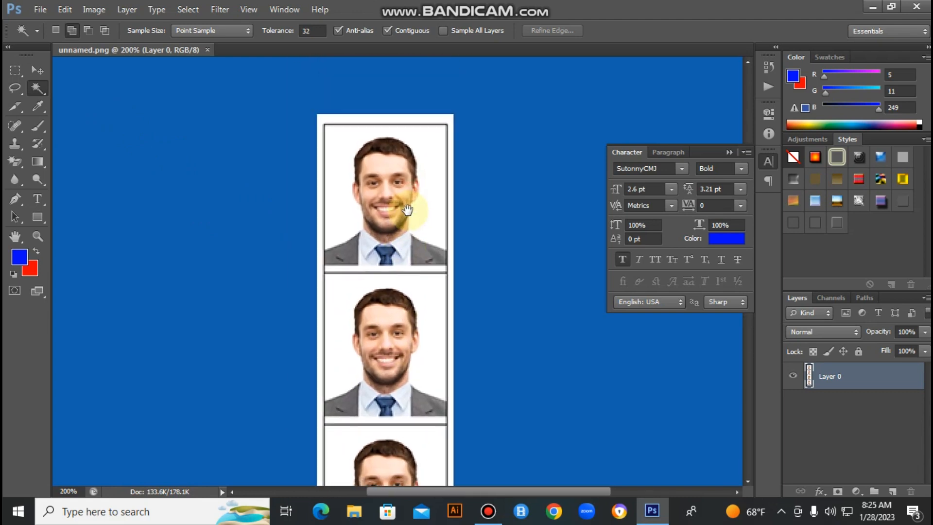
{"action": "left_click_drag", "start_coordinate": [408, 211], "coordinate": [407, 200]}
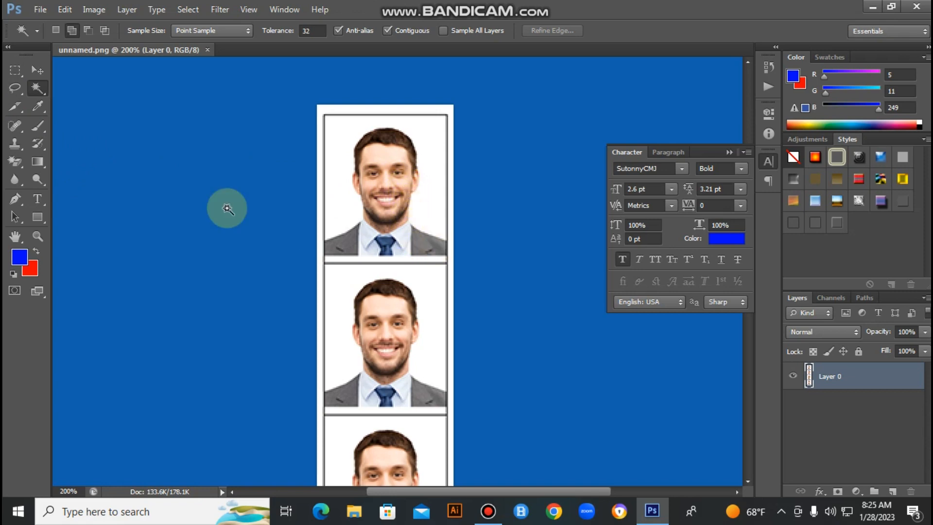
{"action": "left_click", "coordinate": [38, 126]}
{"action": "left_click", "coordinate": [16, 106]}
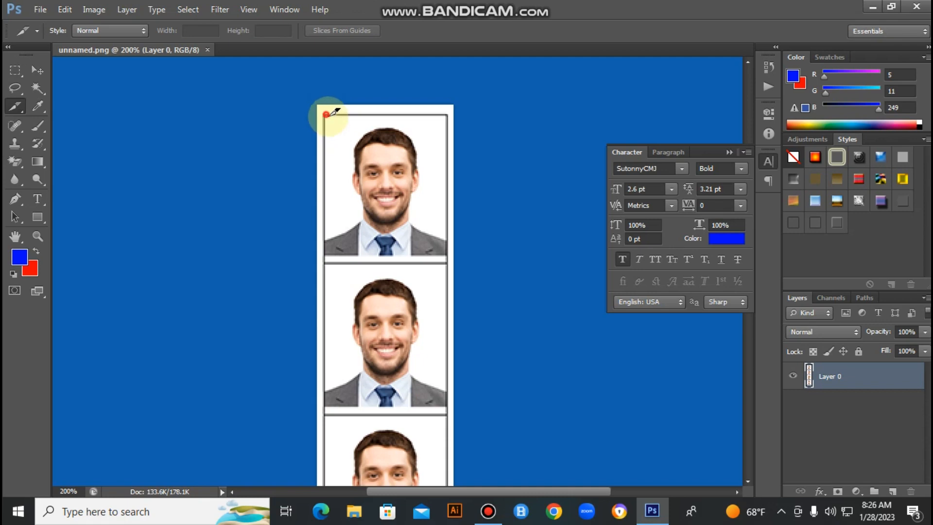
{"action": "left_click_drag", "start_coordinate": [329, 114], "coordinate": [448, 250]}
- Draw separate slices around the second, third and fourth portraits of the strip
{"action": "scroll", "coordinate": [500, 240], "scroll_direction": "down", "scroll_amount": 1}
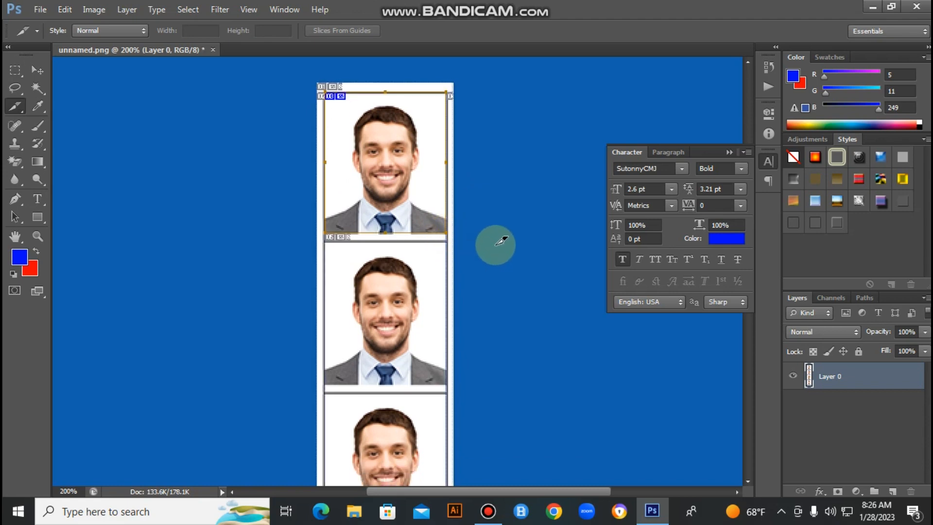
{"action": "left_click_drag", "start_coordinate": [326, 242], "coordinate": [447, 380]}
{"action": "scroll", "coordinate": [501, 291], "scroll_direction": "down", "scroll_amount": 3}
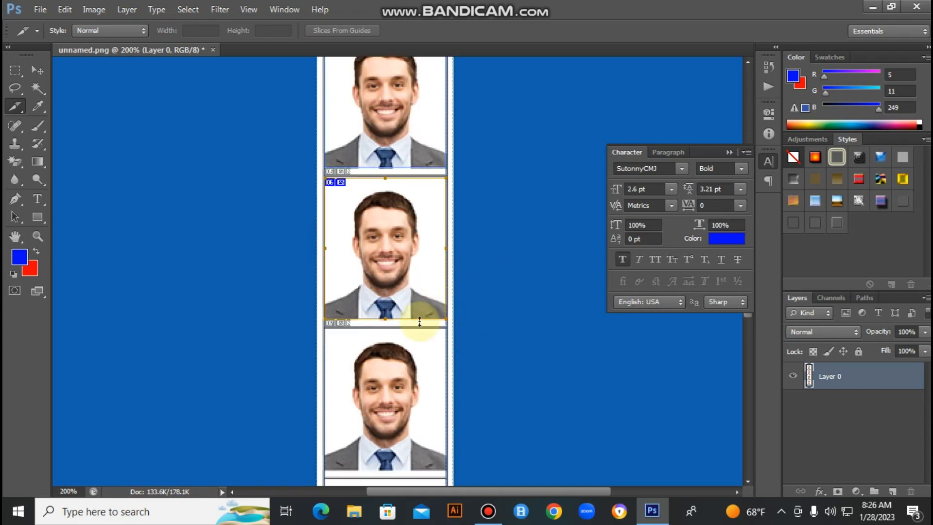
{"action": "left_click_drag", "start_coordinate": [327, 329], "coordinate": [449, 459]}
{"action": "scroll", "coordinate": [553, 347], "scroll_direction": "down", "scroll_amount": 3}
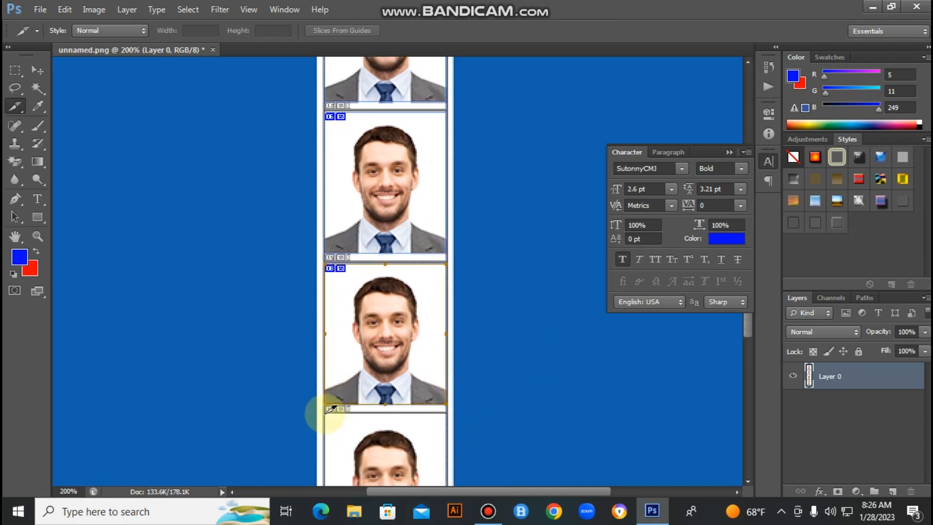
{"action": "left_click_drag", "start_coordinate": [328, 410], "coordinate": [452, 431]}
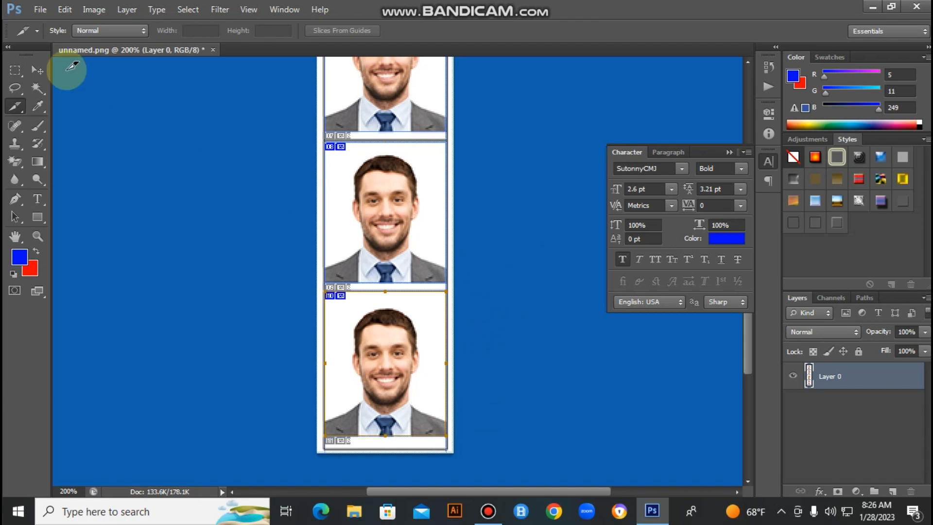
- Export all slices for web as images only to the Desktop under the name unnamed.jpg, deleting the existing images folder there before saving
{"action": "left_click", "coordinate": [40, 8]}
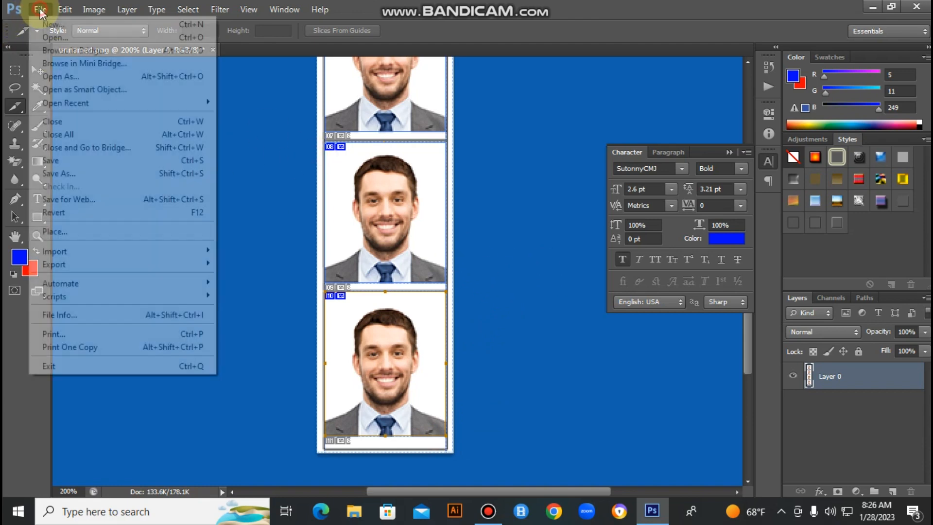
{"action": "left_click", "coordinate": [118, 198]}
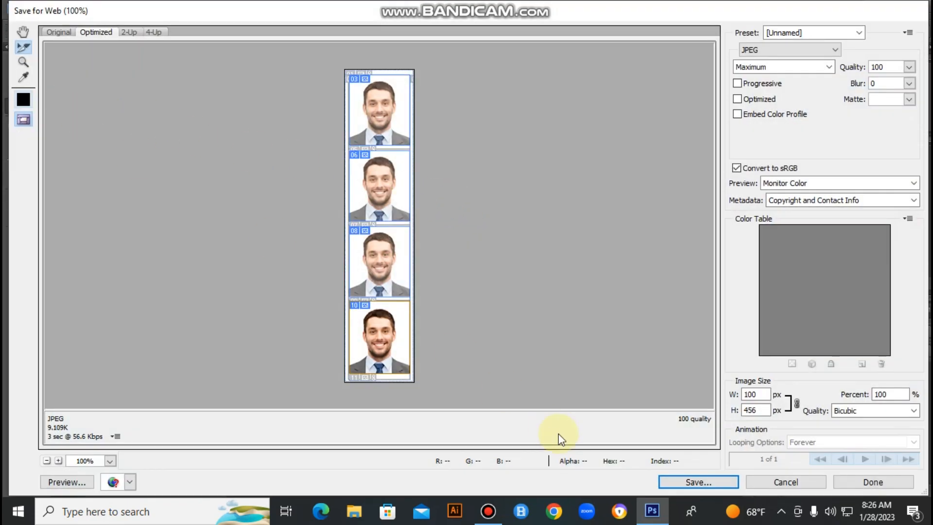
{"action": "left_click", "coordinate": [715, 482]}
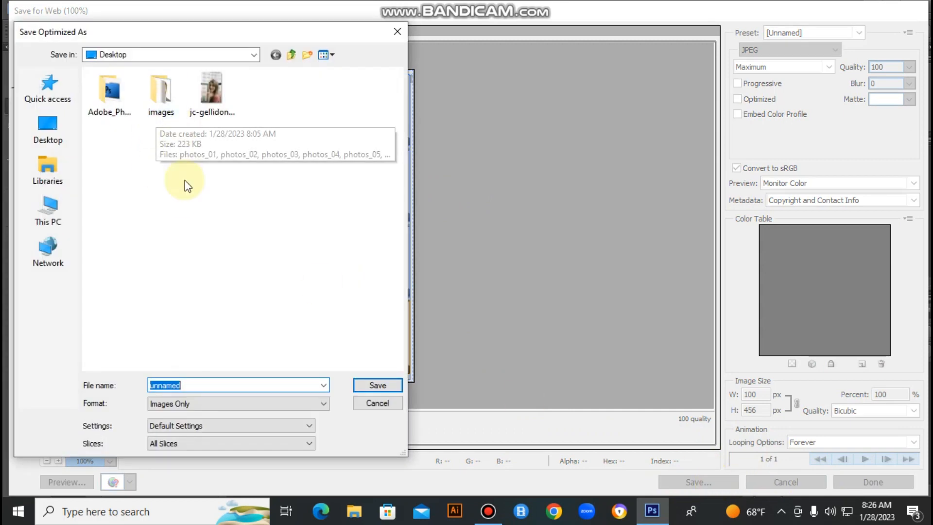
{"action": "left_click", "coordinate": [175, 154]}
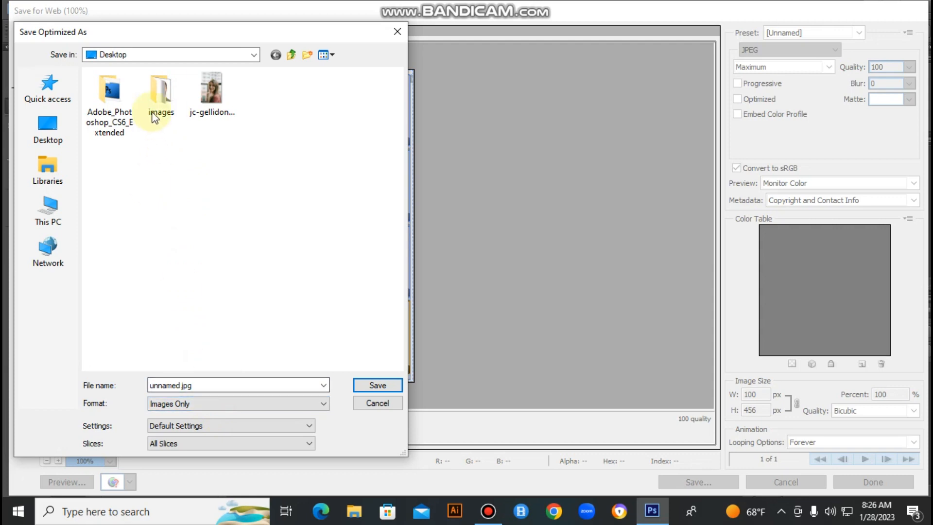
{"action": "left_click", "coordinate": [161, 95]}
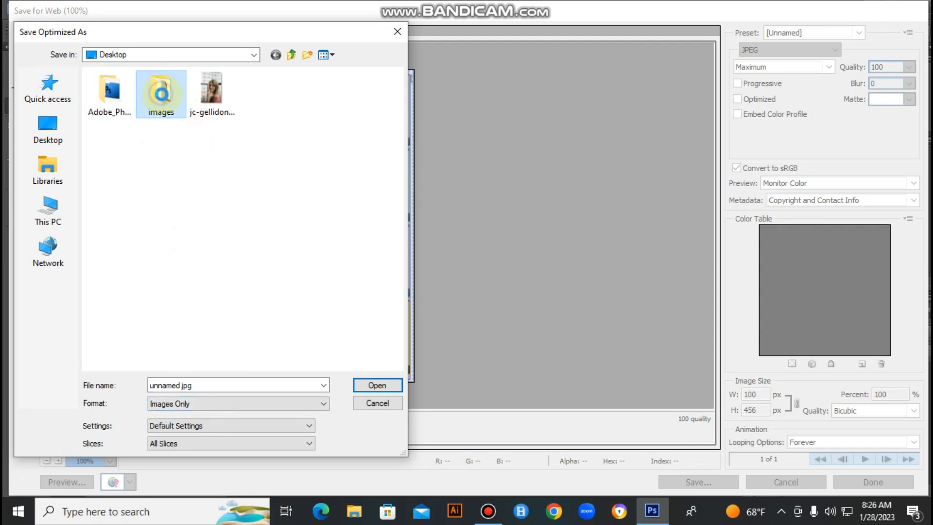
{"action": "right_click", "coordinate": [161, 94]}
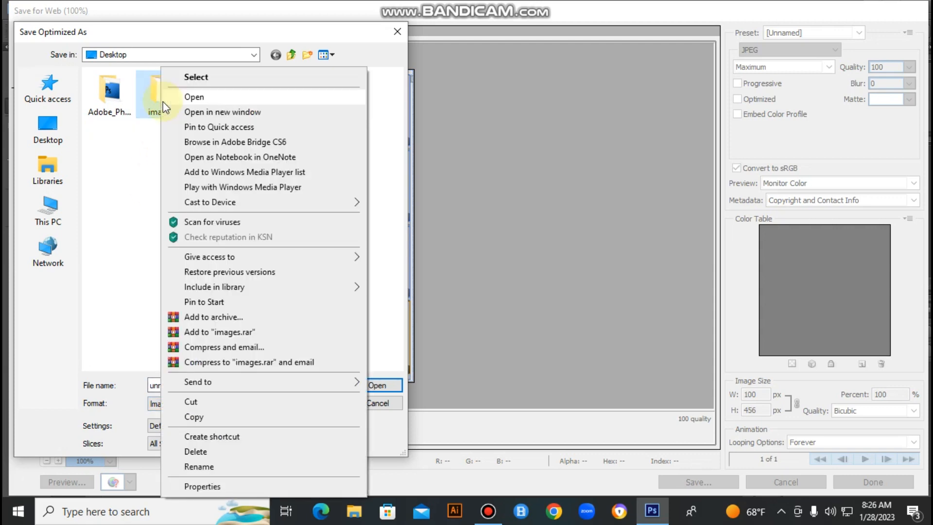
{"action": "left_click", "coordinate": [204, 452]}
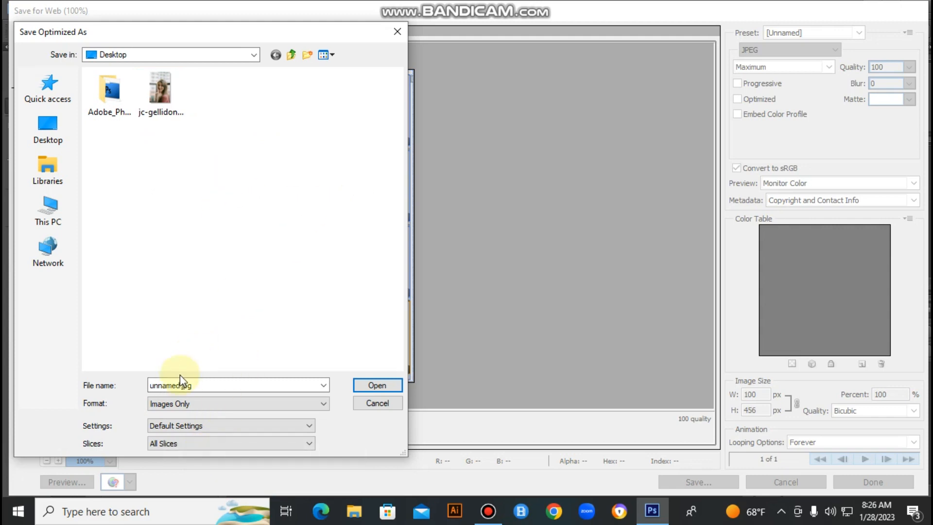
{"action": "left_click", "coordinate": [375, 386]}
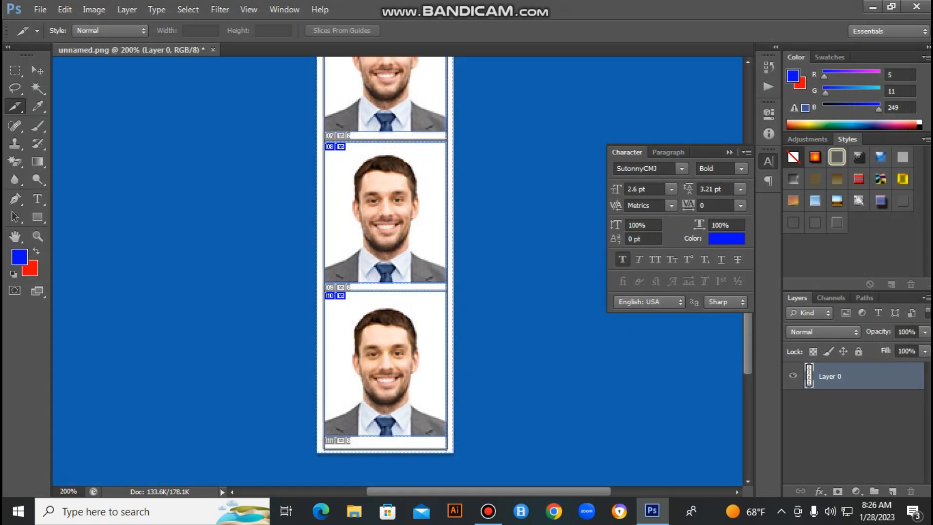
- Examine the exported slice files in the desktop's images folder, viewing them from unnamed_03 onward, and return to Photoshop
{"action": "left_click", "coordinate": [872, 7]}
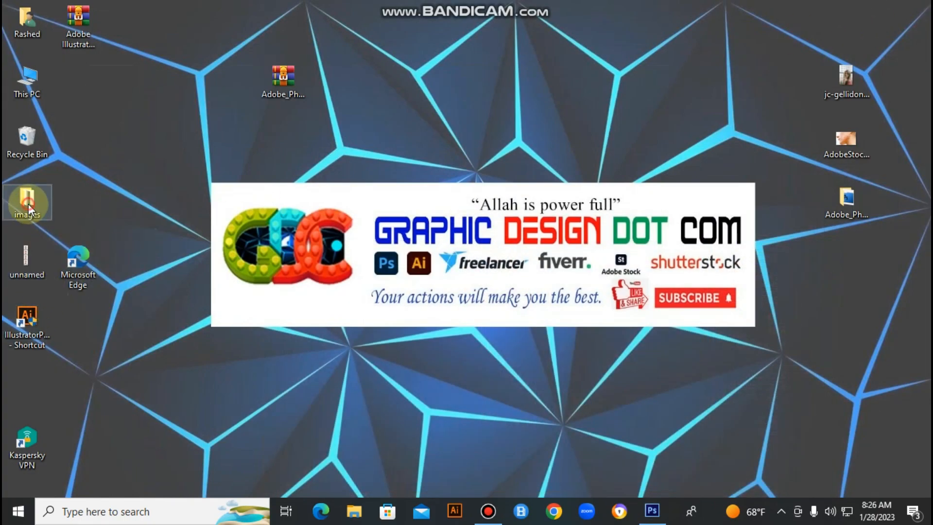
{"action": "double_click", "coordinate": [27, 204]}
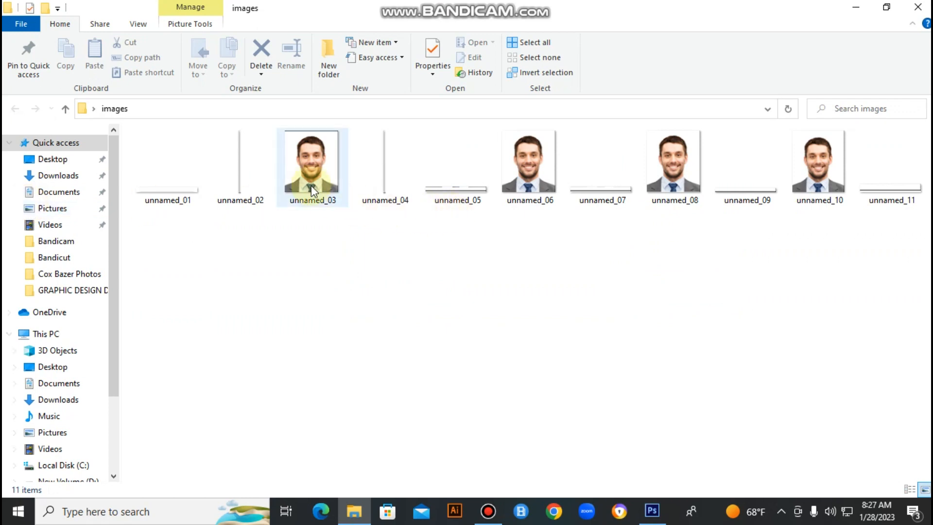
{"action": "right_click", "coordinate": [305, 170]}
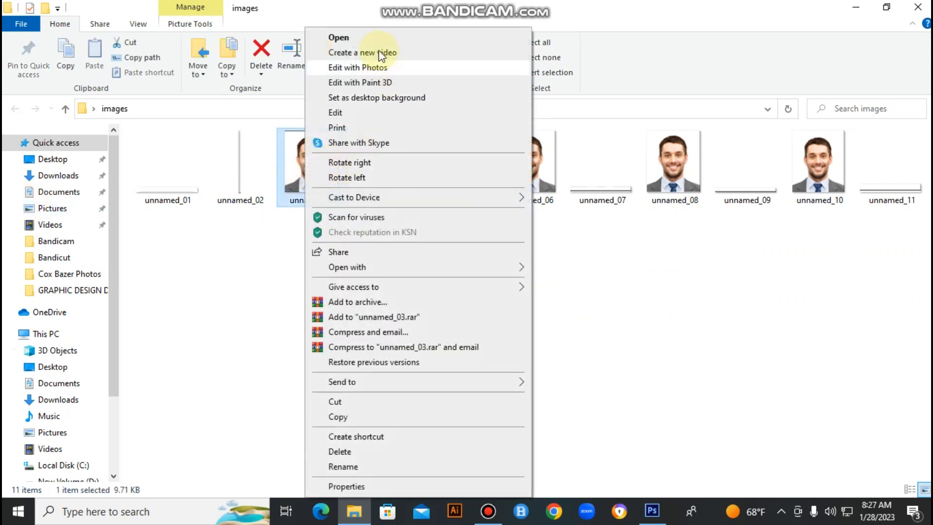
{"action": "left_click", "coordinate": [373, 42]}
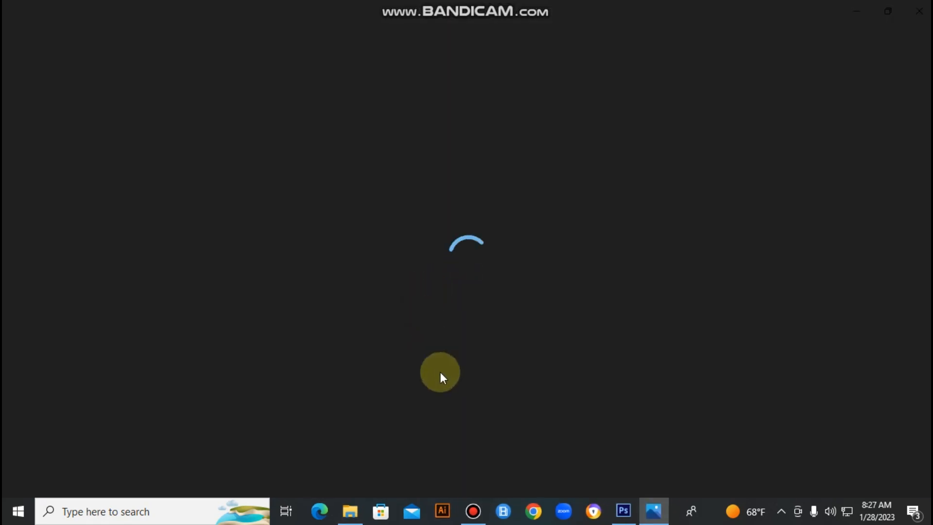
{"action": "left_click", "coordinate": [922, 266]}
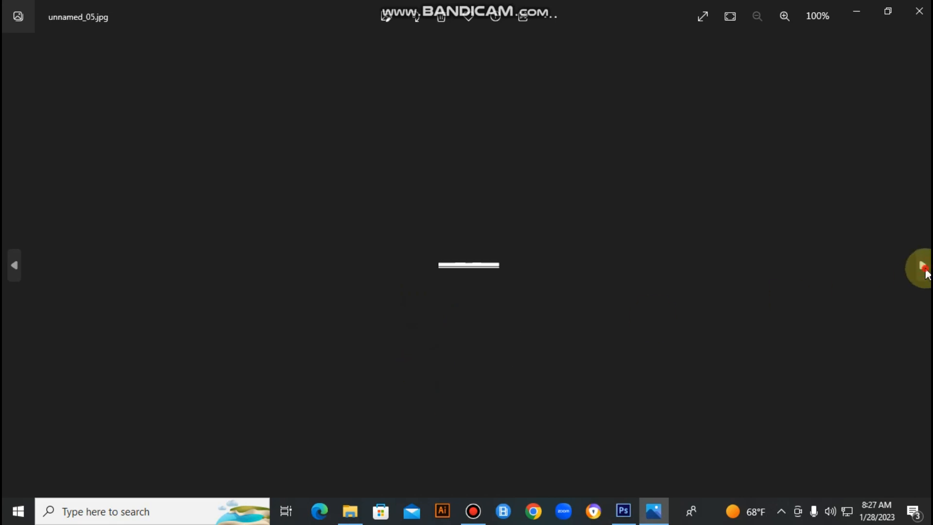
{"action": "left_click", "coordinate": [922, 265]}
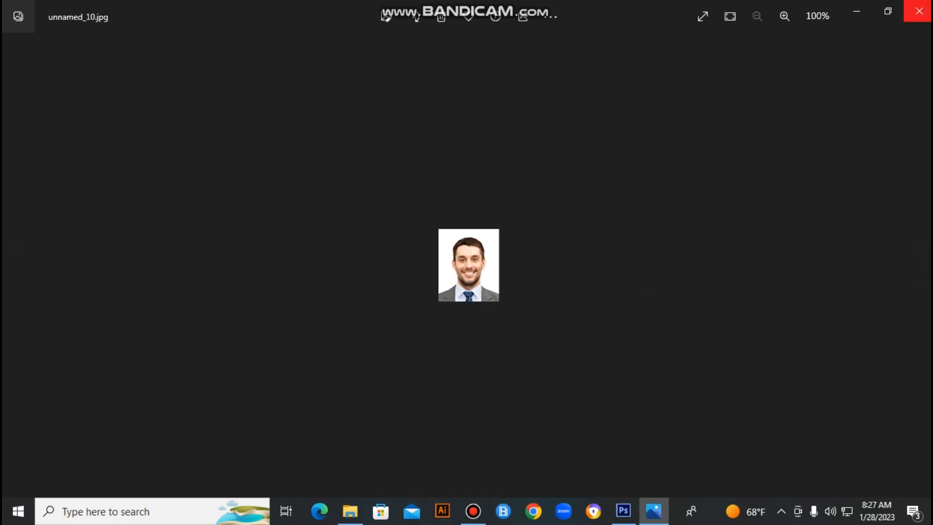
{"action": "left_click", "coordinate": [918, 11]}
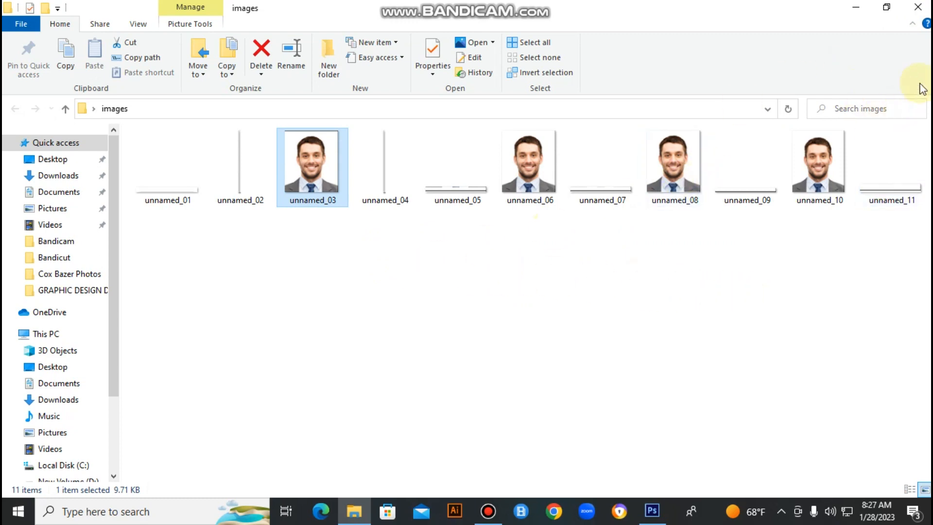
{"action": "left_click", "coordinate": [924, 7]}
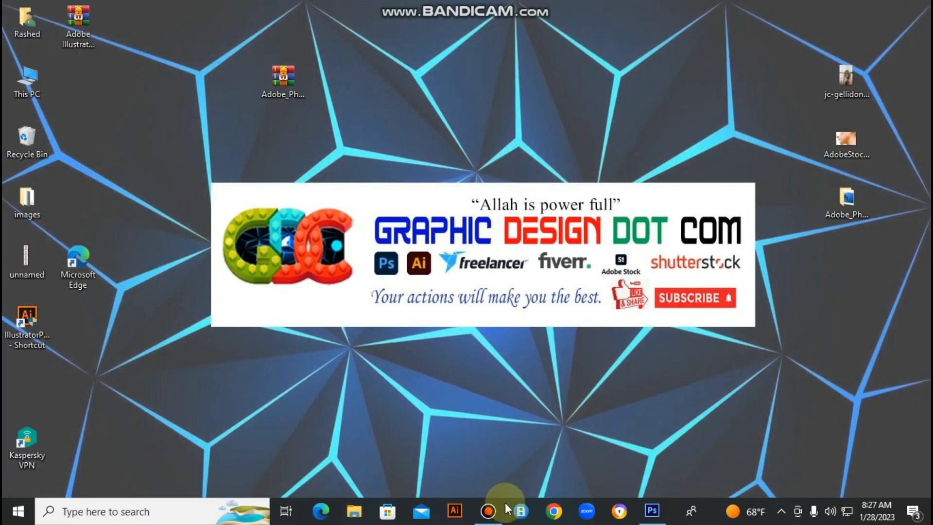
{"action": "left_click", "coordinate": [652, 509]}
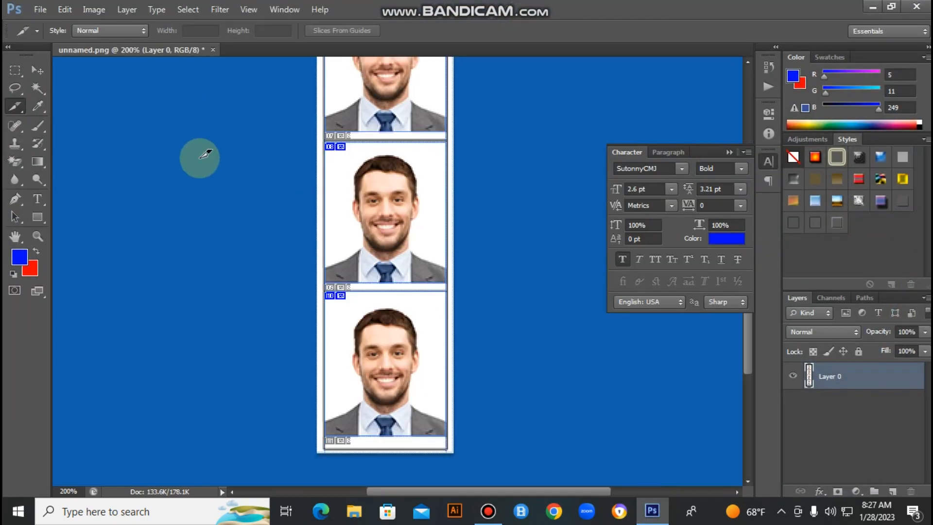
- Try to open the unnamed image from the Desktop again
{"action": "scroll", "coordinate": [456, 279], "scroll_direction": "up", "scroll_amount": 2}
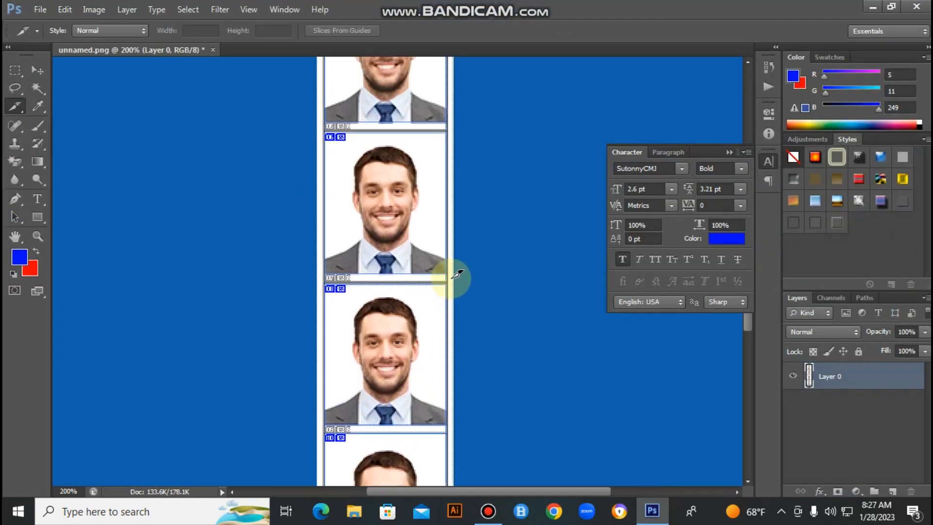
{"action": "left_click", "coordinate": [40, 9]}
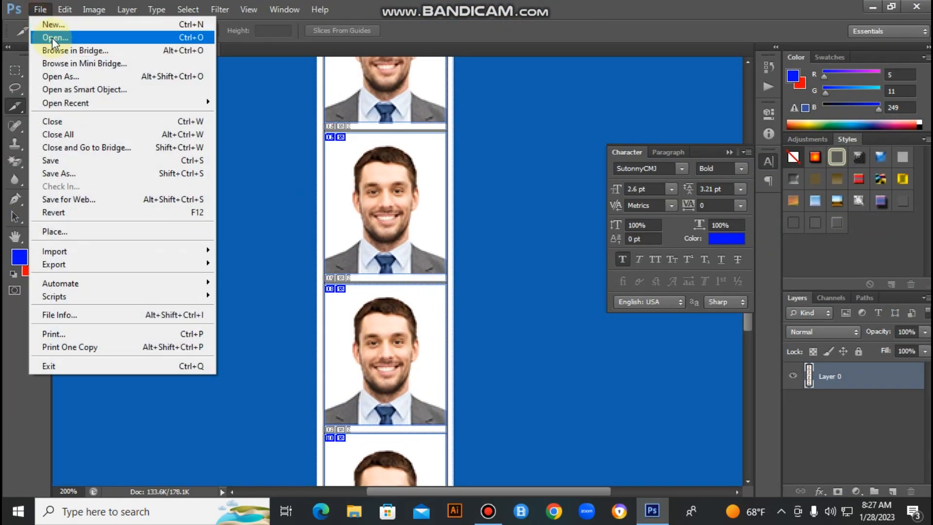
{"action": "left_click", "coordinate": [49, 34]}
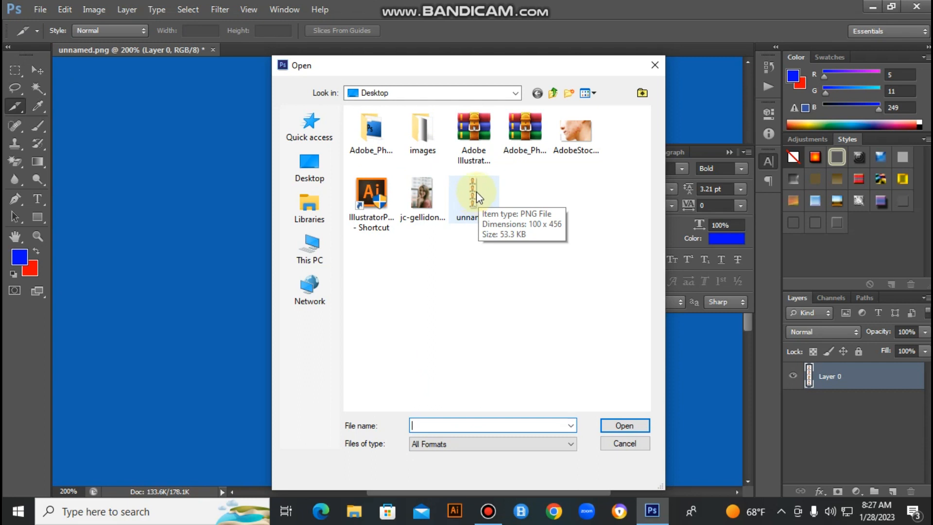
{"action": "double_click", "coordinate": [474, 192]}
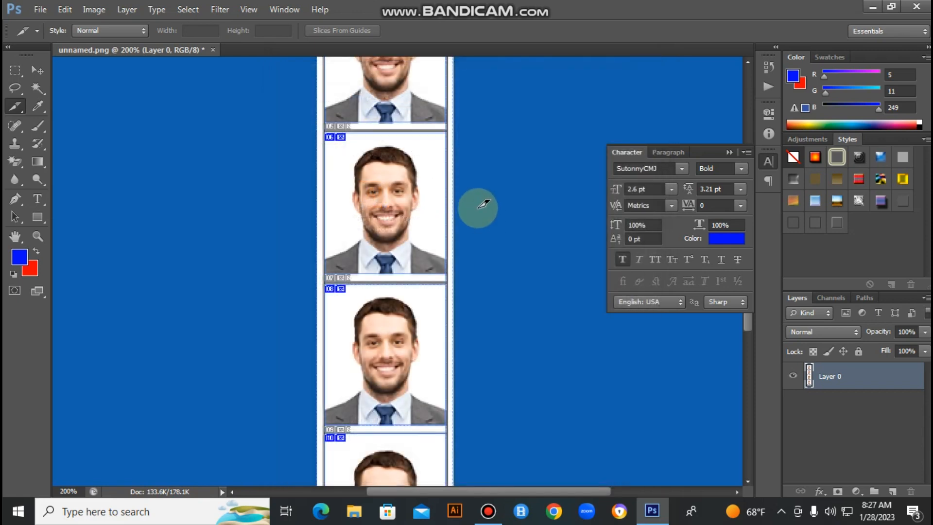
- Close the sliced portrait document and open the AdobeStock_69021101_Preview image from the Desktop
{"action": "left_click", "coordinate": [213, 50]}
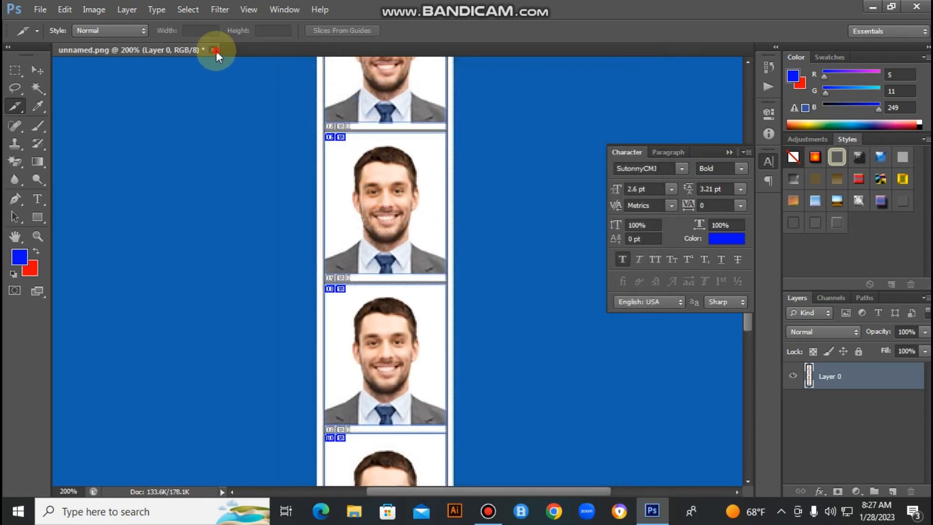
{"action": "left_click", "coordinate": [472, 202]}
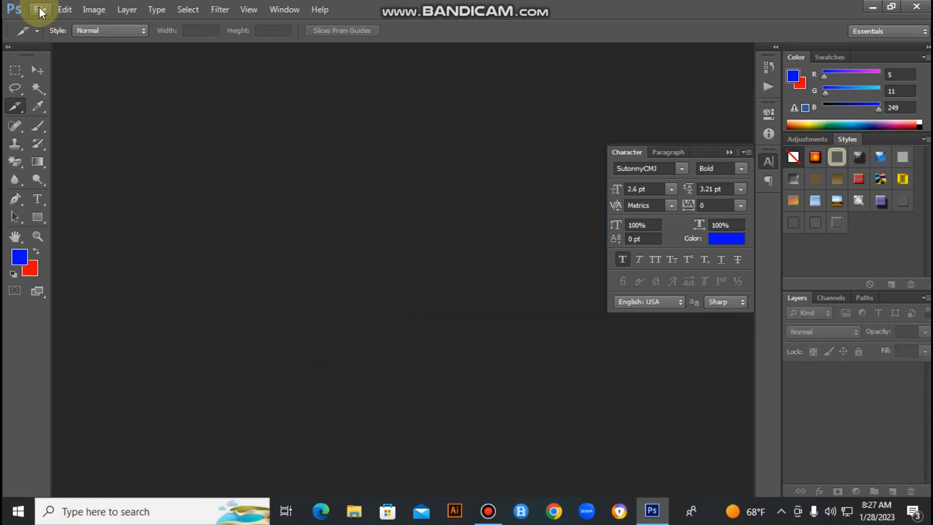
{"action": "left_click", "coordinate": [42, 11]}
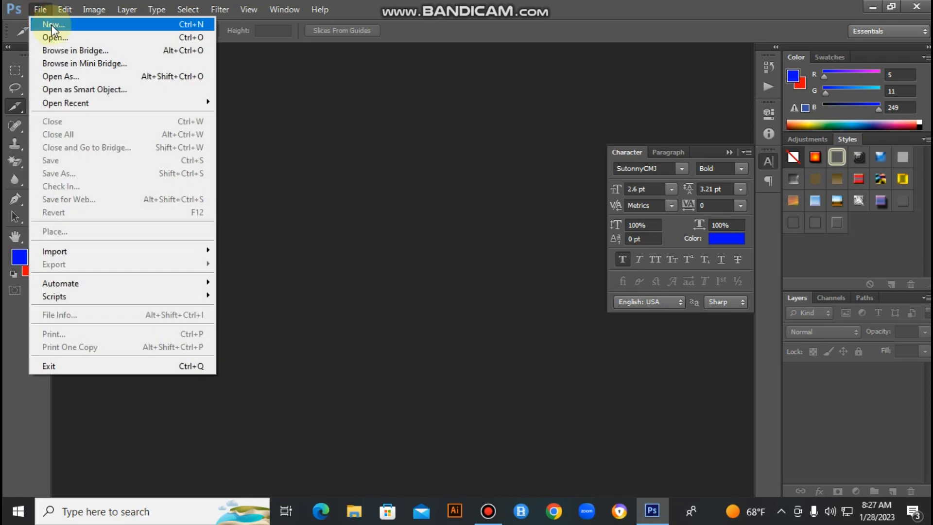
{"action": "left_click", "coordinate": [47, 37]}
{"action": "left_click", "coordinate": [576, 138]}
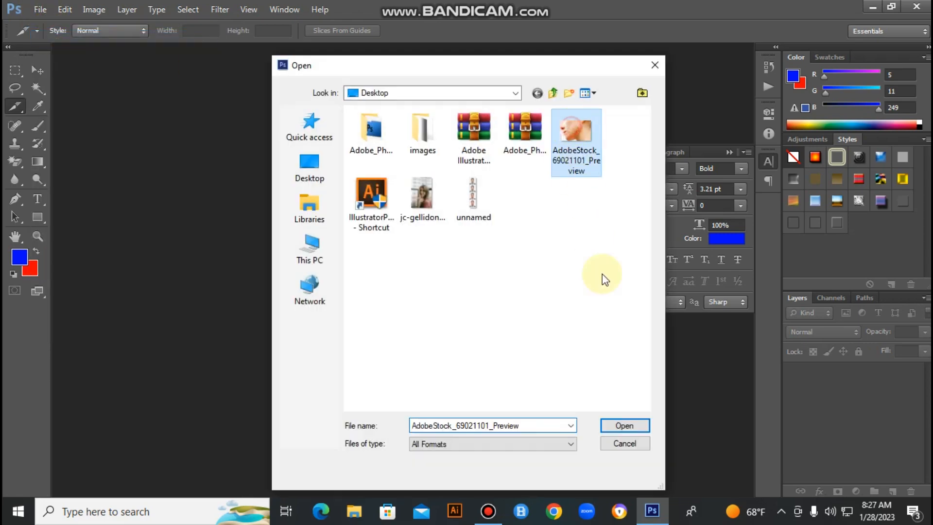
{"action": "left_click", "coordinate": [643, 427]}
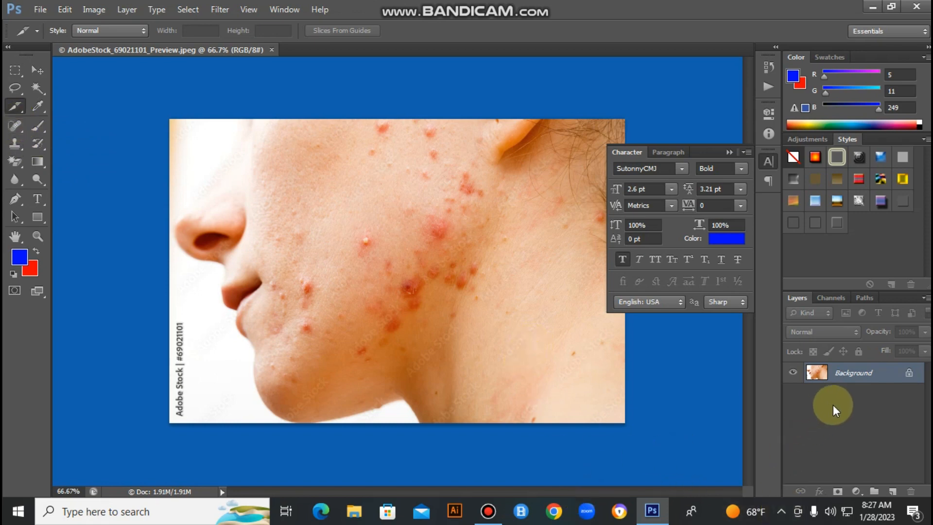
- Convert the locked Background into the regular layer Layer 0 and duplicate that layer
{"action": "double_click", "coordinate": [872, 373]}
{"action": "left_click", "coordinate": [583, 161]}
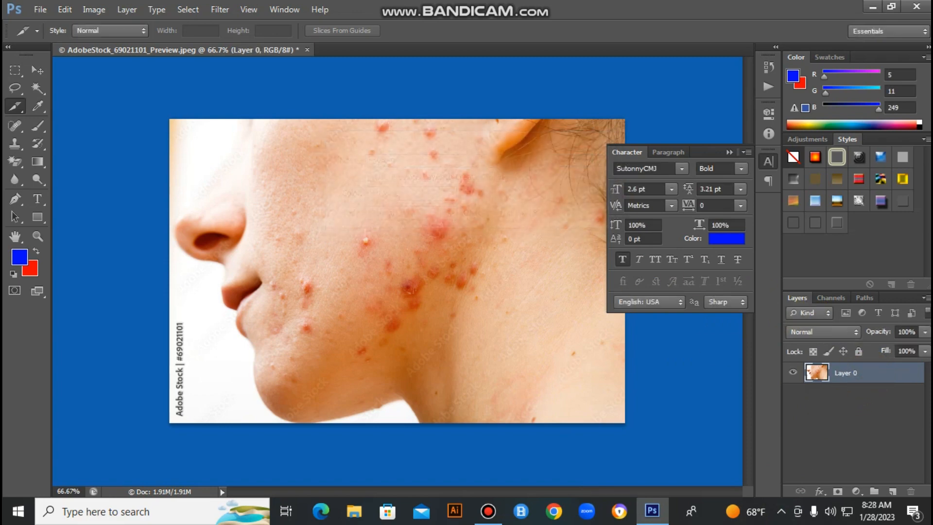
{"action": "left_click_drag", "start_coordinate": [870, 381], "coordinate": [894, 489]}
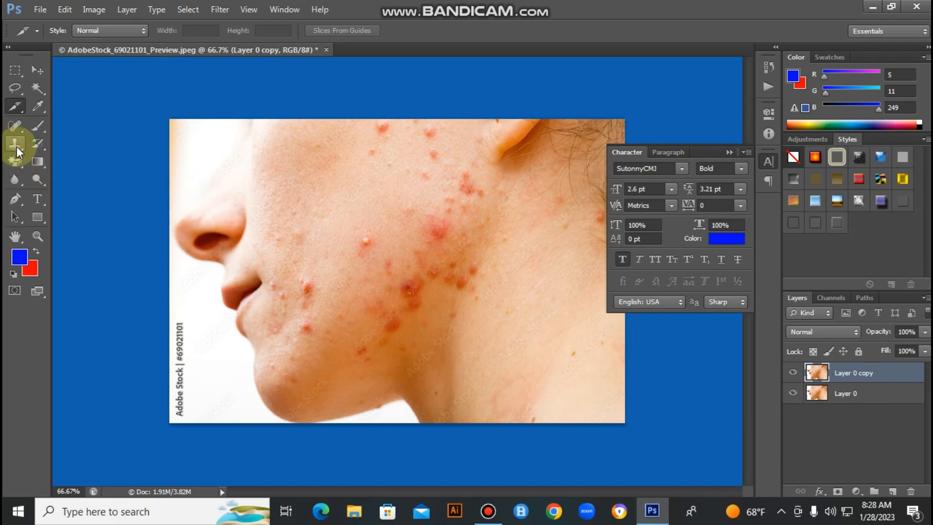
- Remove the red spots on the upper cheek in front of the ear with the Spot Healing Brush at 33 px, Content-Aware
{"action": "left_click", "coordinate": [14, 128]}
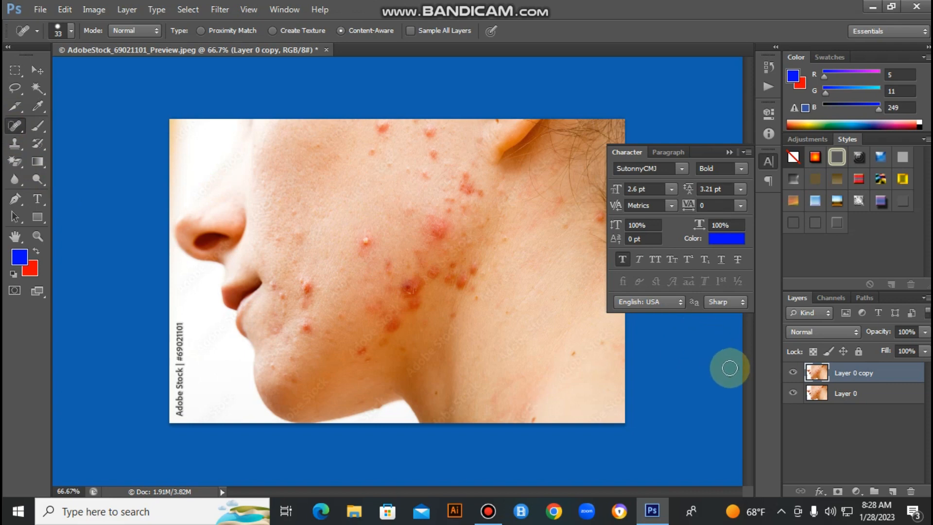
{"action": "left_click", "coordinate": [367, 237]}
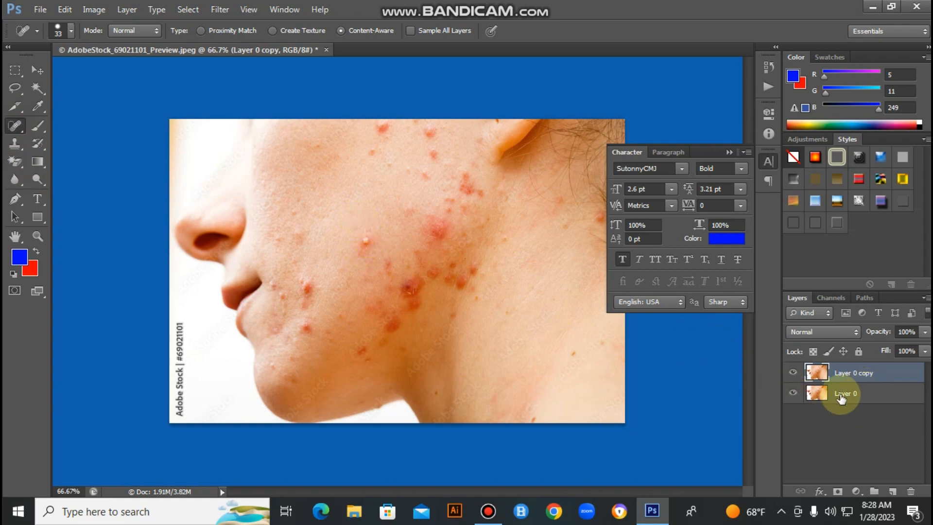
{"action": "left_click", "coordinate": [548, 344]}
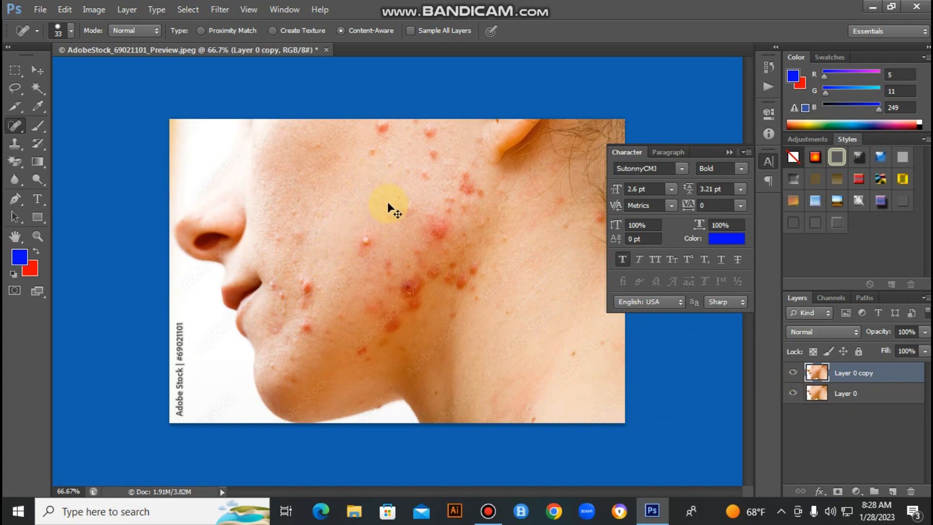
{"action": "key", "text": "ctrl+plus"}
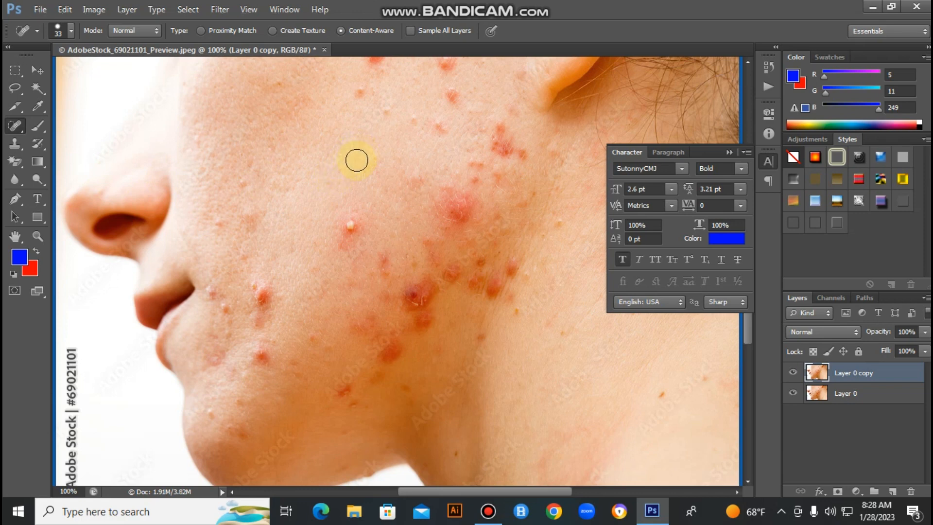
{"action": "left_click_drag", "start_coordinate": [428, 123], "coordinate": [358, 263]}
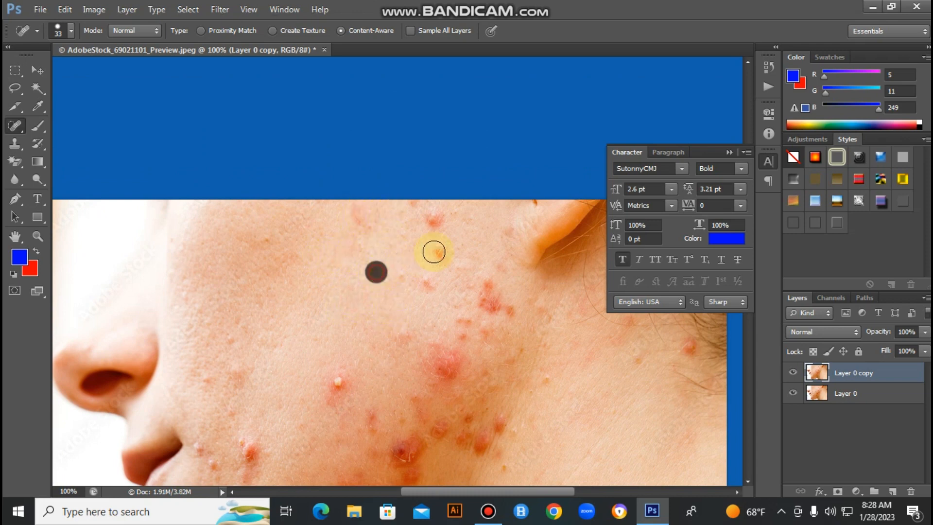
{"action": "left_click_drag", "start_coordinate": [437, 217], "coordinate": [437, 254]}
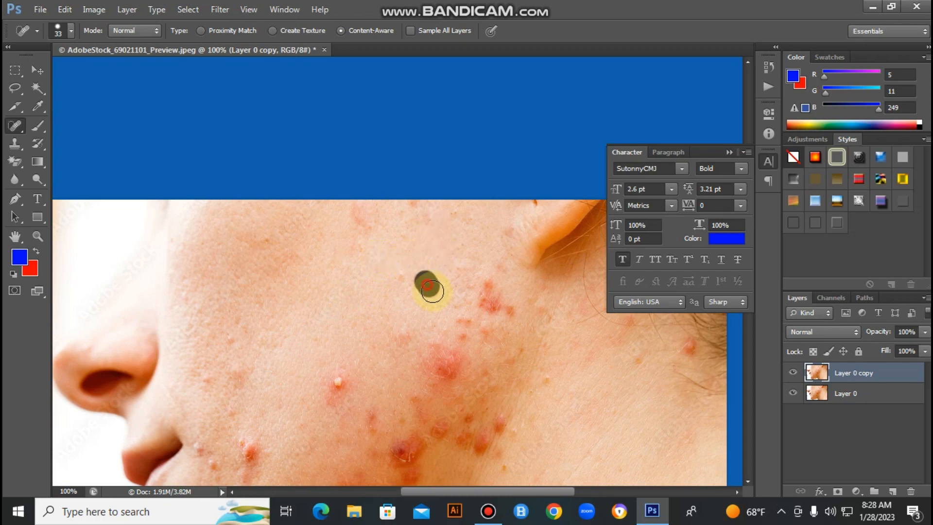
{"action": "left_click_drag", "start_coordinate": [354, 218], "coordinate": [354, 219]}
{"action": "left_click_drag", "start_coordinate": [374, 321], "coordinate": [354, 333]}
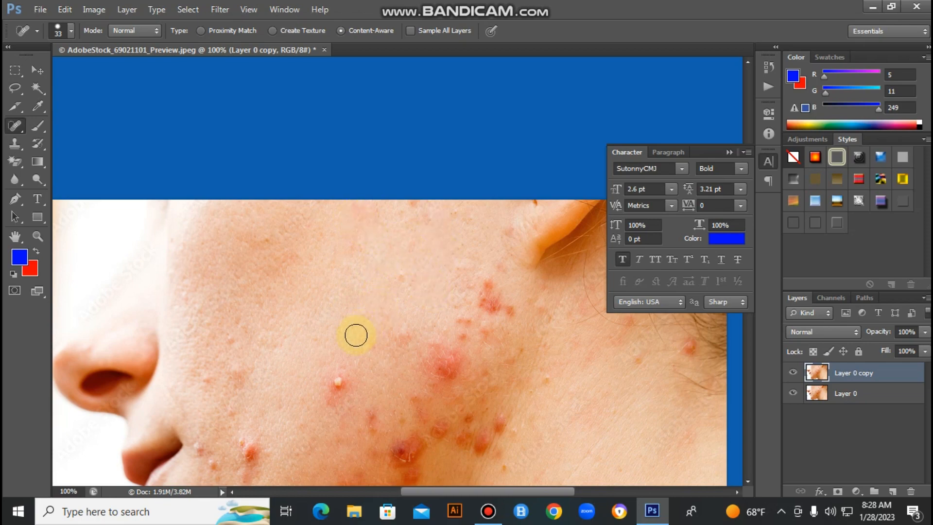
- Heal the white-tipped pimple on the middle of the cheek and the redness around it
{"action": "scroll", "coordinate": [369, 282], "scroll_direction": "down", "scroll_amount": 5}
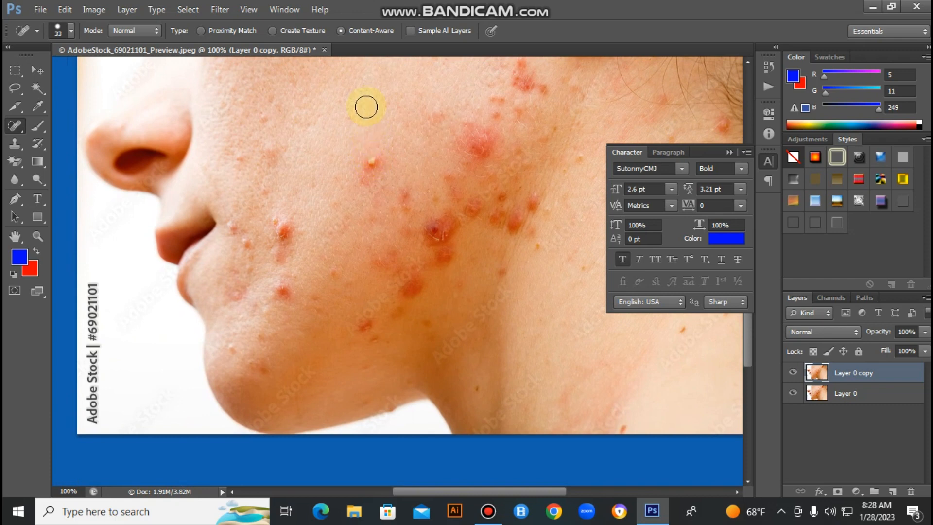
{"action": "left_click_drag", "start_coordinate": [375, 156], "coordinate": [374, 170]}
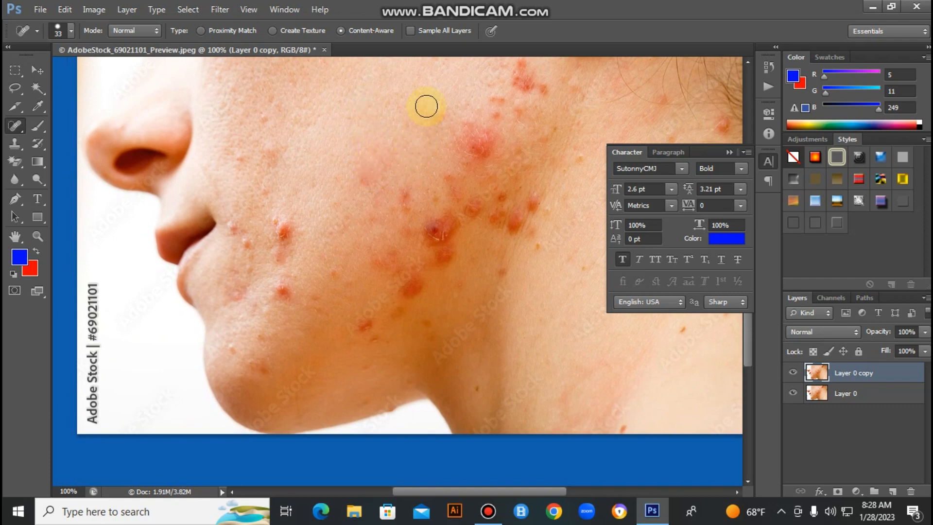
{"action": "left_click_drag", "start_coordinate": [426, 105], "coordinate": [437, 113]}
{"action": "left_click_drag", "start_coordinate": [343, 95], "coordinate": [344, 117]}
{"action": "left_click_drag", "start_coordinate": [346, 165], "coordinate": [345, 150]}
{"action": "mouse_move", "coordinate": [366, 182]}
{"action": "left_mouse_down"}
{"action": "mouse_move", "coordinate": [368, 168]}
{"action": "mouse_move", "coordinate": [389, 271]}
{"action": "left_mouse_up"}
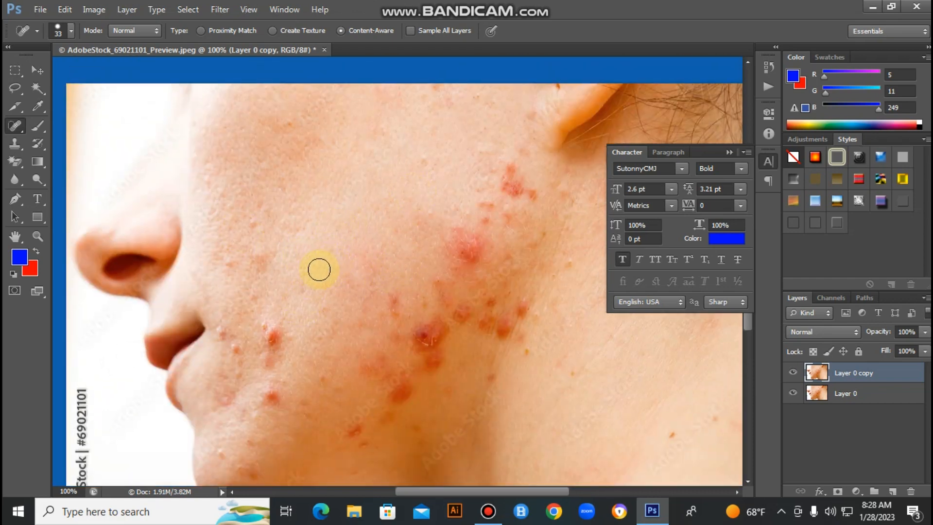
- Reduce the healing brush size to 20 px and remove small blemishes on the middle of the cheek
{"action": "left_click", "coordinate": [69, 30]}
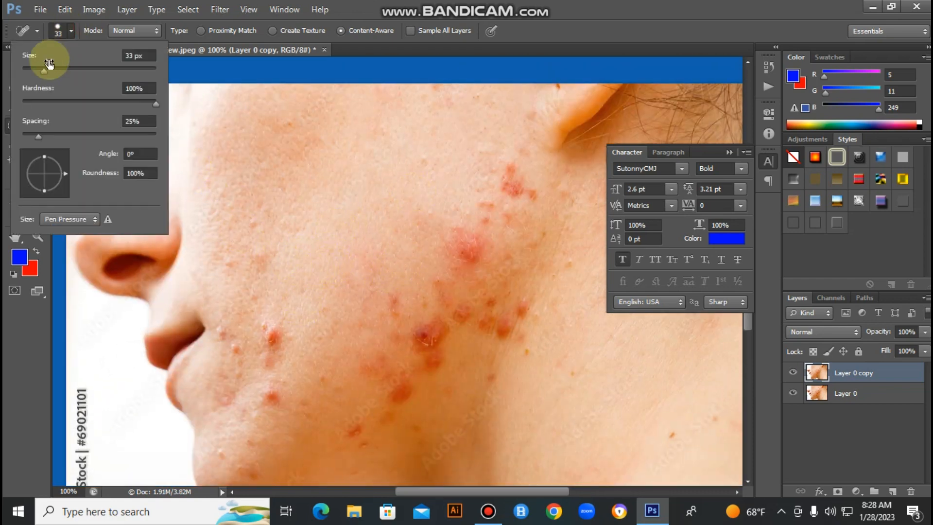
{"action": "left_click_drag", "start_coordinate": [42, 72], "coordinate": [37, 72]}
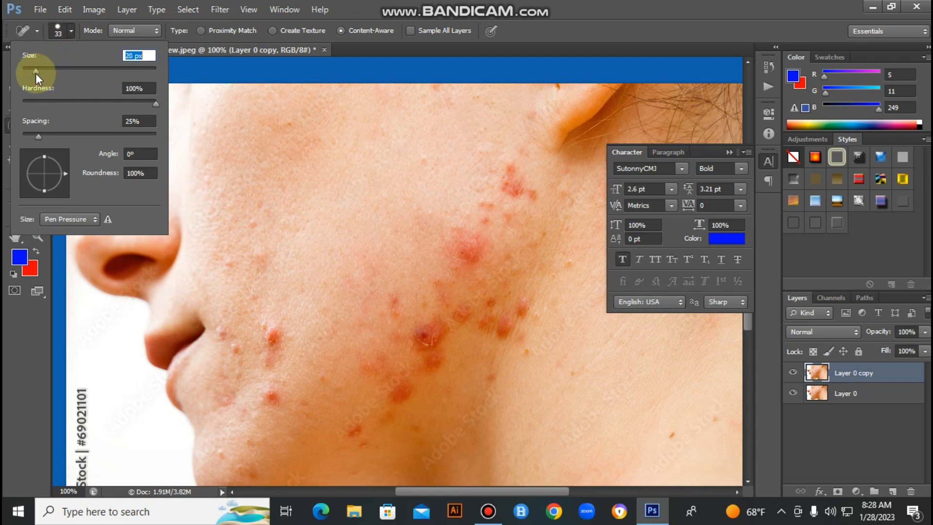
{"action": "left_click", "coordinate": [318, 260]}
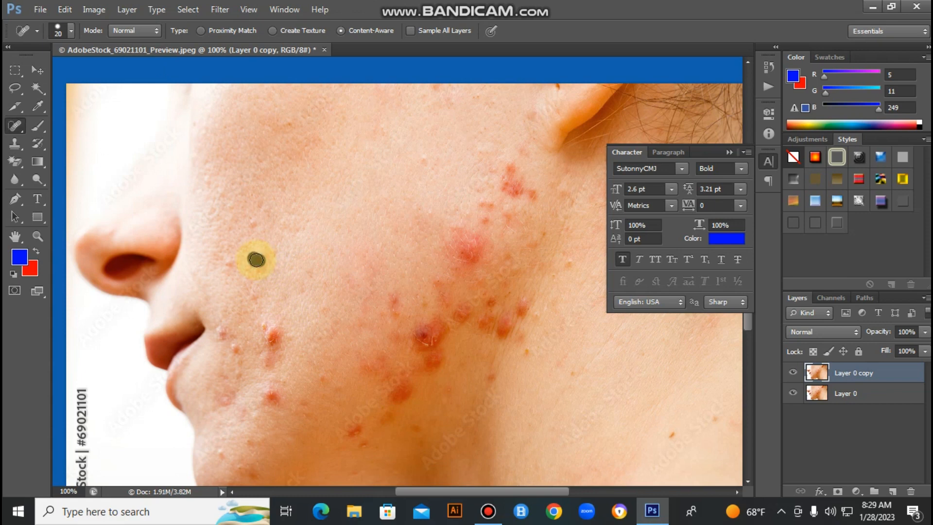
{"action": "left_click", "coordinate": [374, 245]}
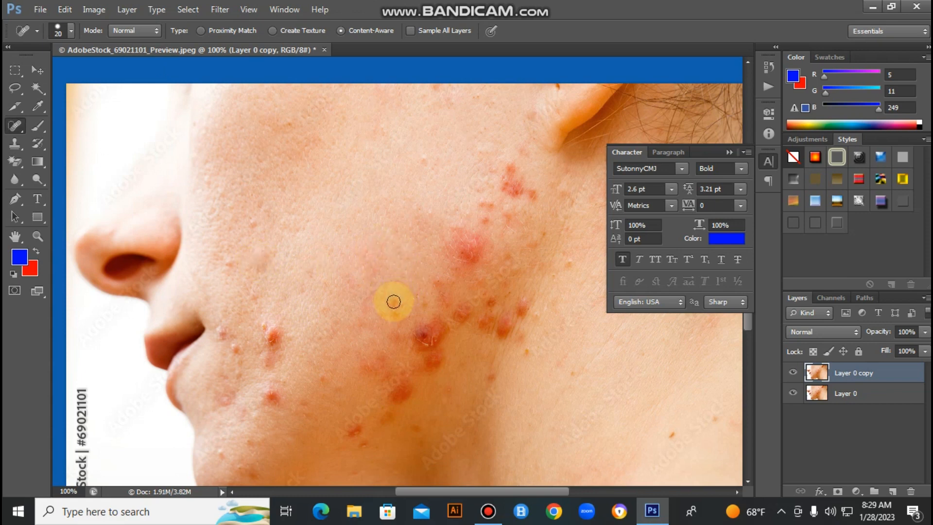
{"action": "left_click", "coordinate": [328, 231]}
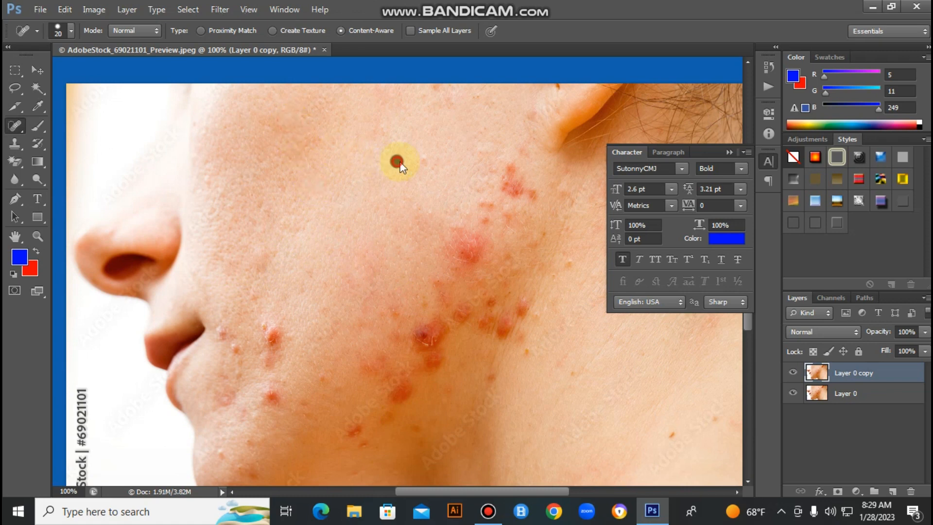
- Set the healing brush size to 45 px and heal the large red blemish on the back of the cheek
{"action": "left_click", "coordinate": [71, 30]}
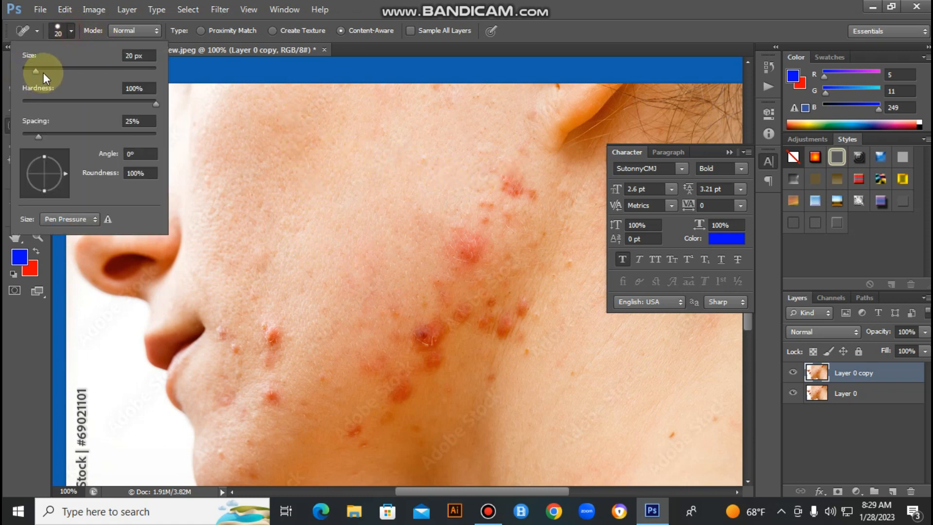
{"action": "left_click", "coordinate": [272, 142]}
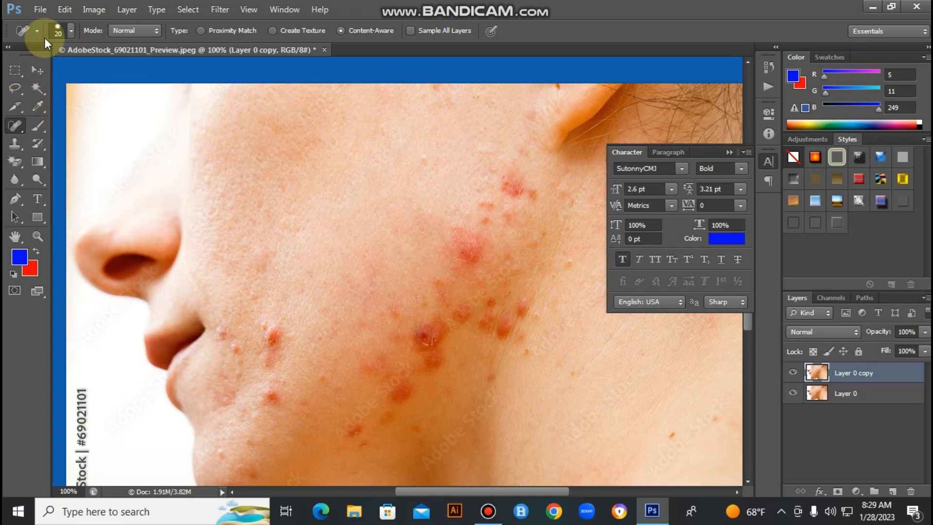
{"action": "left_click", "coordinate": [68, 31]}
{"action": "left_click_drag", "start_coordinate": [51, 71], "coordinate": [52, 71]}
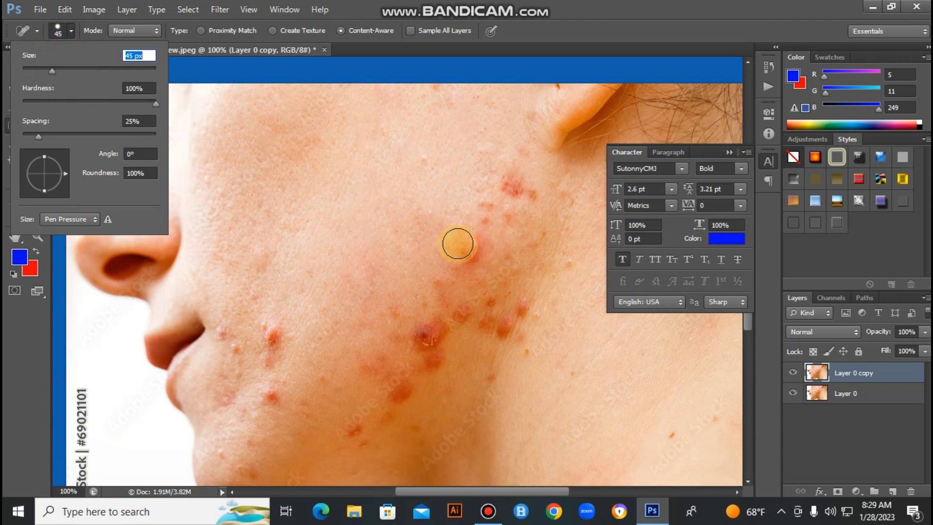
{"action": "left_click", "coordinate": [411, 194]}
{"action": "left_click", "coordinate": [387, 170]}
{"action": "left_click", "coordinate": [466, 243]}
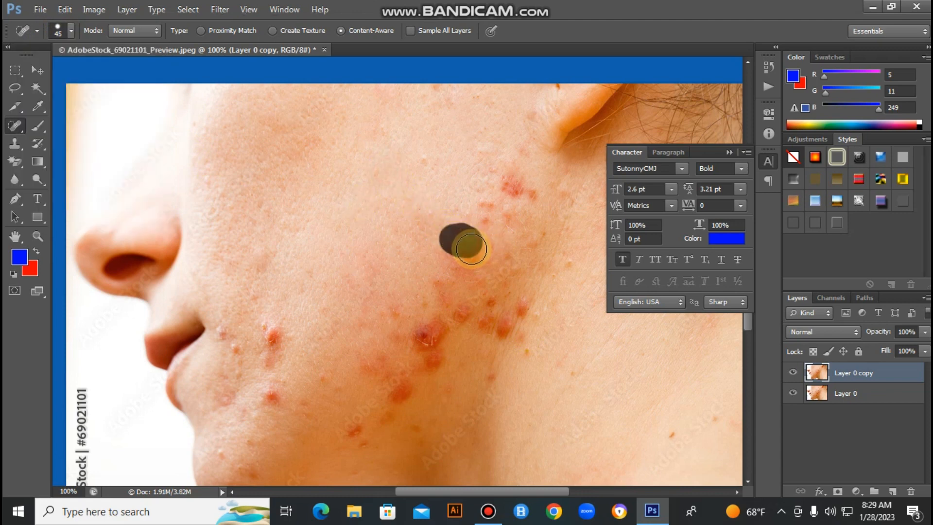
- Heal the cluster of red spots just below the earlobe
{"action": "left_click_drag", "start_coordinate": [410, 195], "coordinate": [433, 199]}
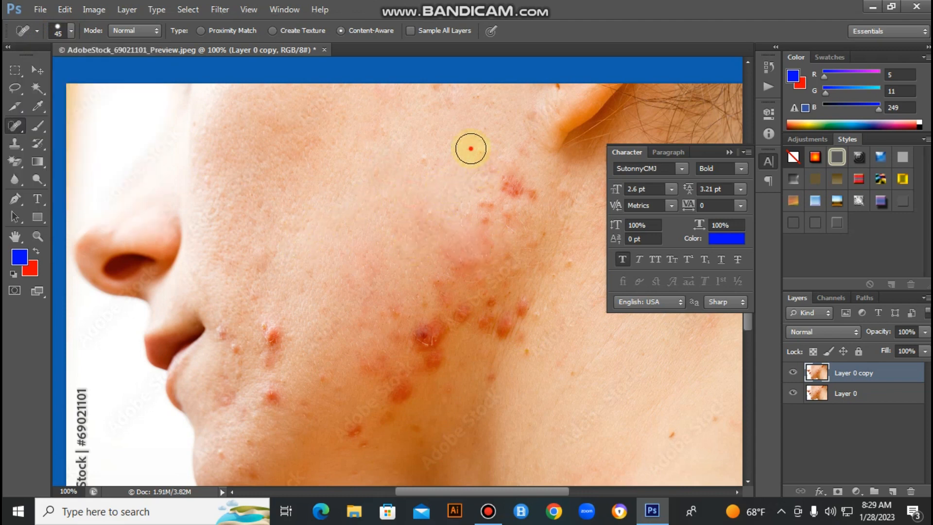
{"action": "left_click_drag", "start_coordinate": [502, 183], "coordinate": [516, 189]}
{"action": "left_click", "coordinate": [412, 147]}
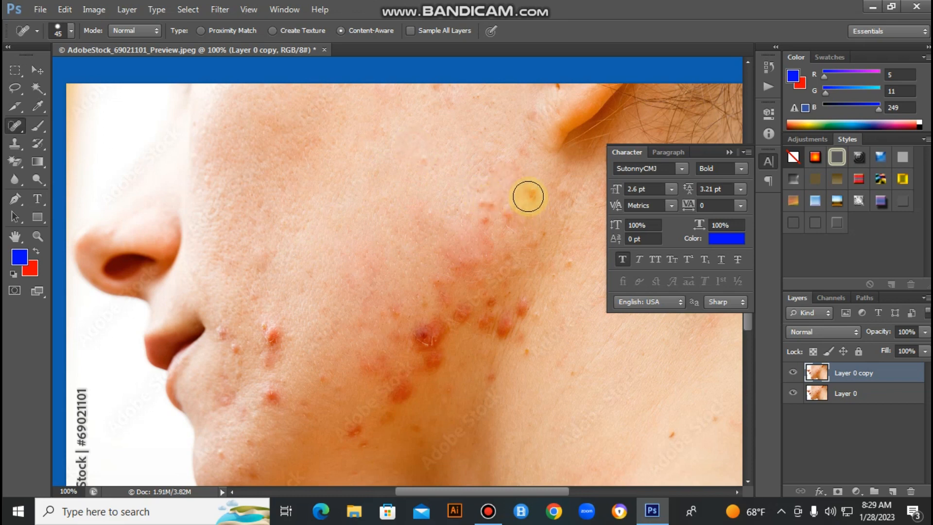
{"action": "left_click", "coordinate": [399, 167]}
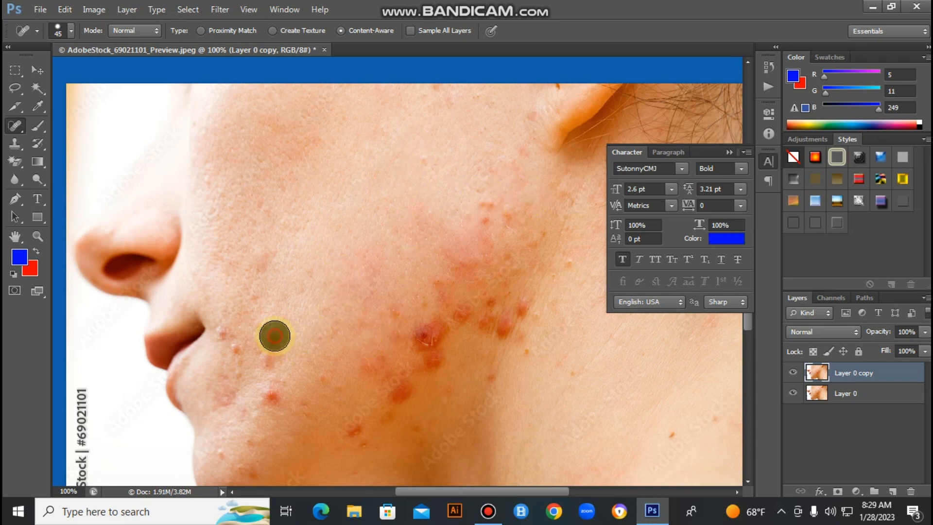
- Heal the red pimples and small spots beside the corner of the mouth and above the chin
{"action": "left_click", "coordinate": [318, 233]}
{"action": "left_click", "coordinate": [331, 235]}
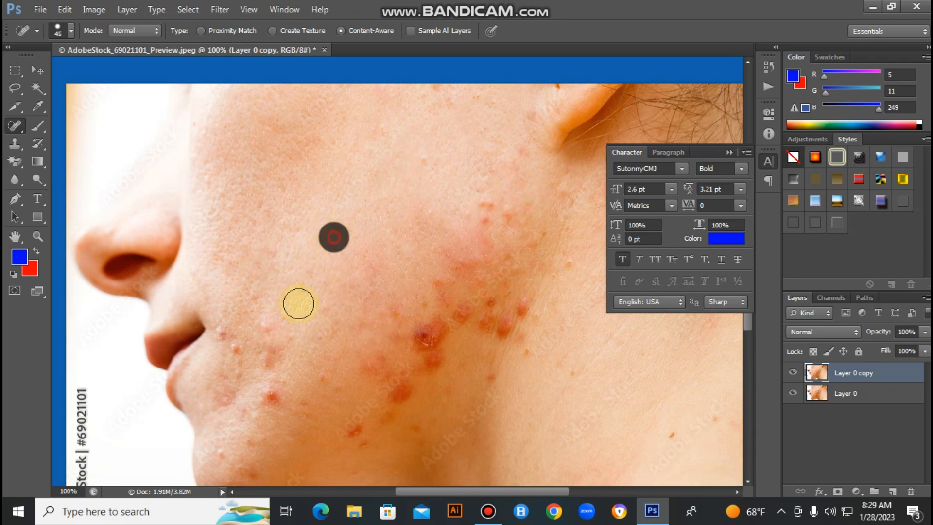
{"action": "left_click_drag", "start_coordinate": [266, 360], "coordinate": [258, 324]}
{"action": "left_click", "coordinate": [325, 243]}
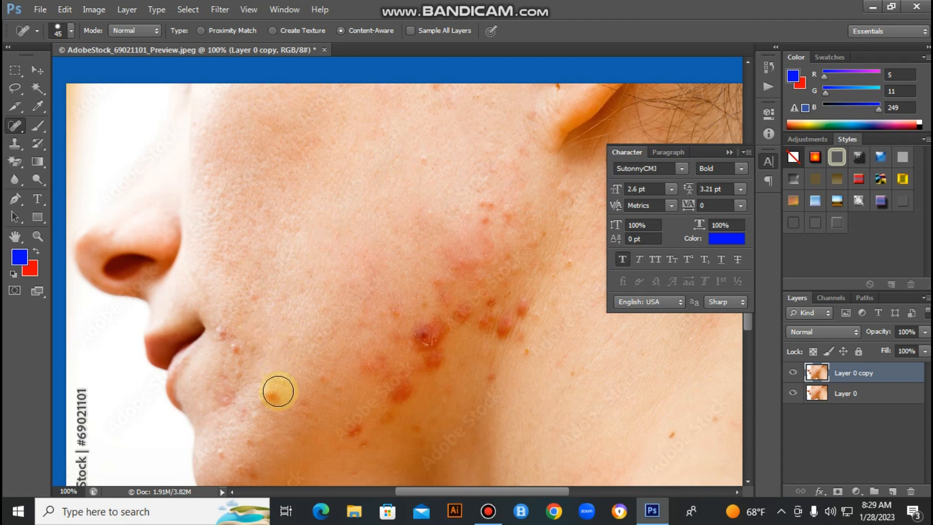
{"action": "left_click", "coordinate": [268, 391]}
{"action": "left_click", "coordinate": [298, 291]}
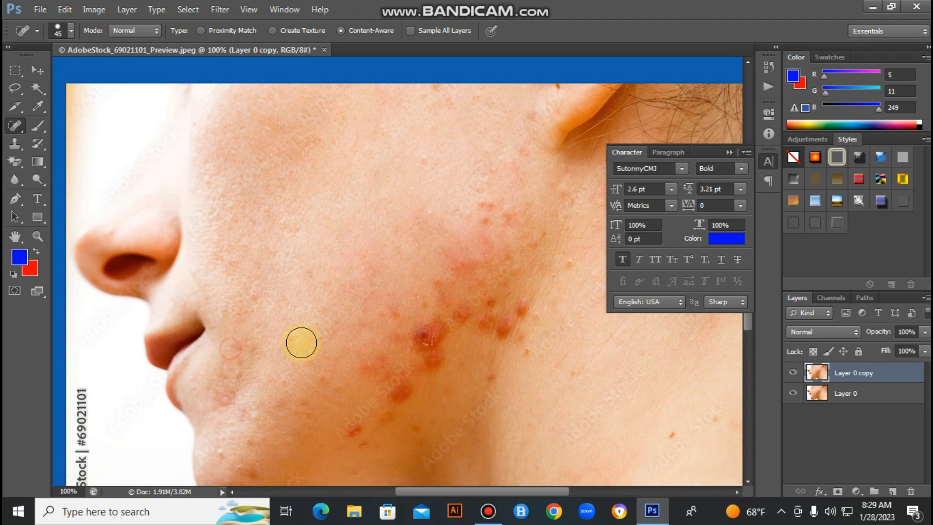
{"action": "left_click", "coordinate": [362, 262]}
- Heal the small red spots on the upper back of the cheek and the red pimples at the rear of the jaw
{"action": "left_click", "coordinate": [484, 208]}
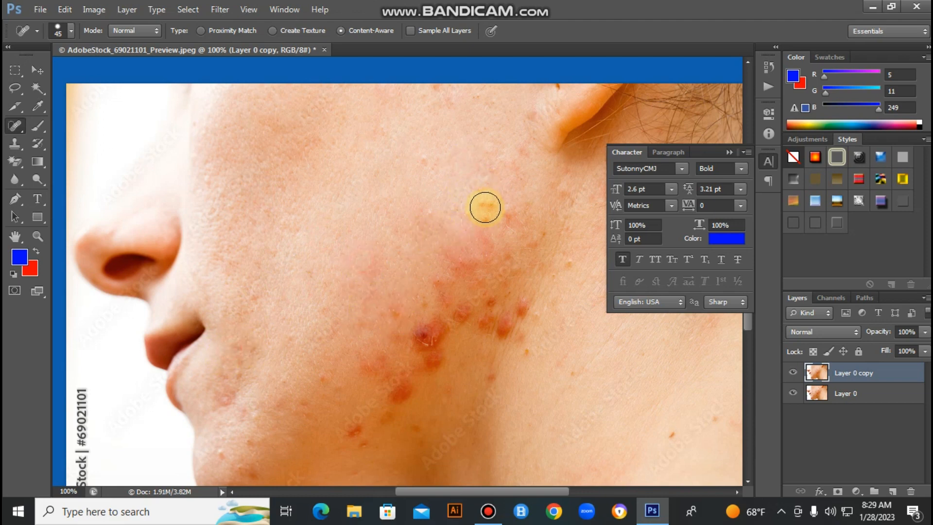
{"action": "left_click", "coordinate": [467, 159]}
{"action": "left_click", "coordinate": [437, 181]}
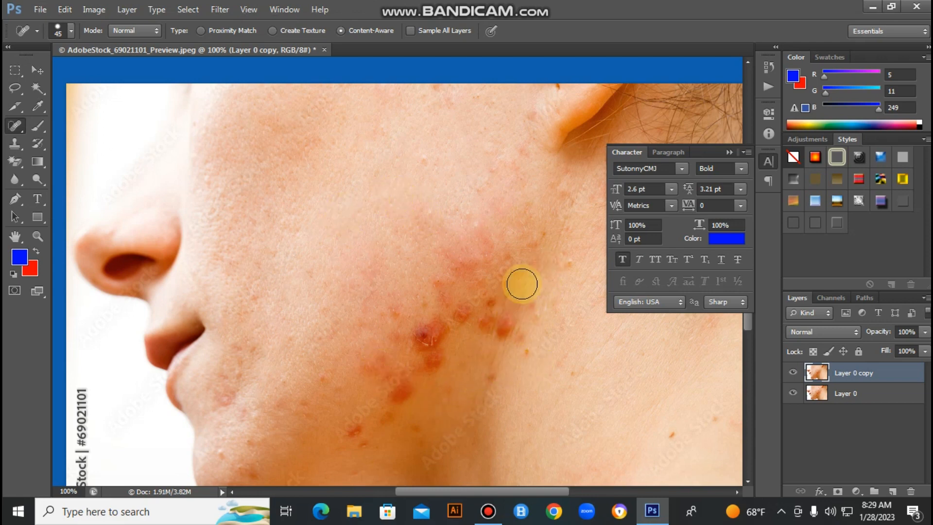
{"action": "left_click", "coordinate": [531, 273]}
{"action": "left_click", "coordinate": [506, 323]}
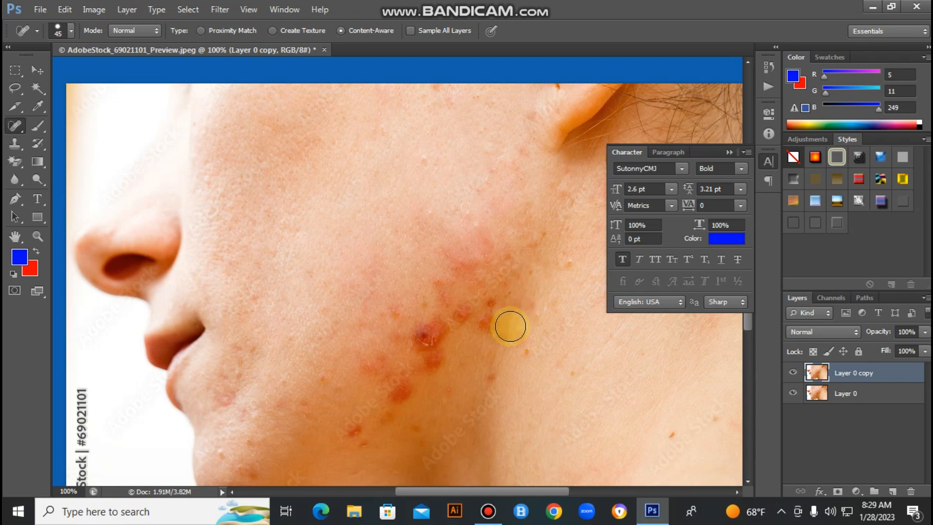
{"action": "left_click", "coordinate": [378, 223]}
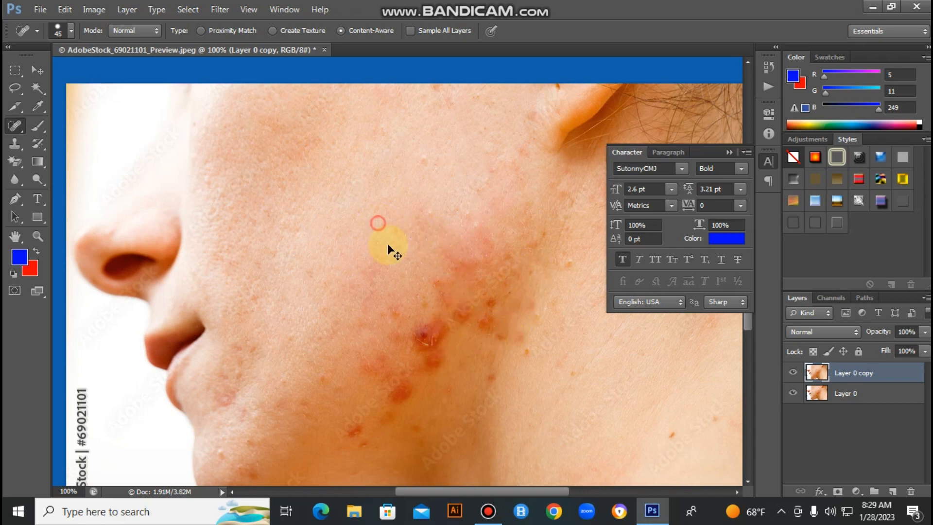
- Heal the dark inflamed pimple in the middle of the jawline and the red spots beside and above it
{"action": "left_click", "coordinate": [428, 332]}
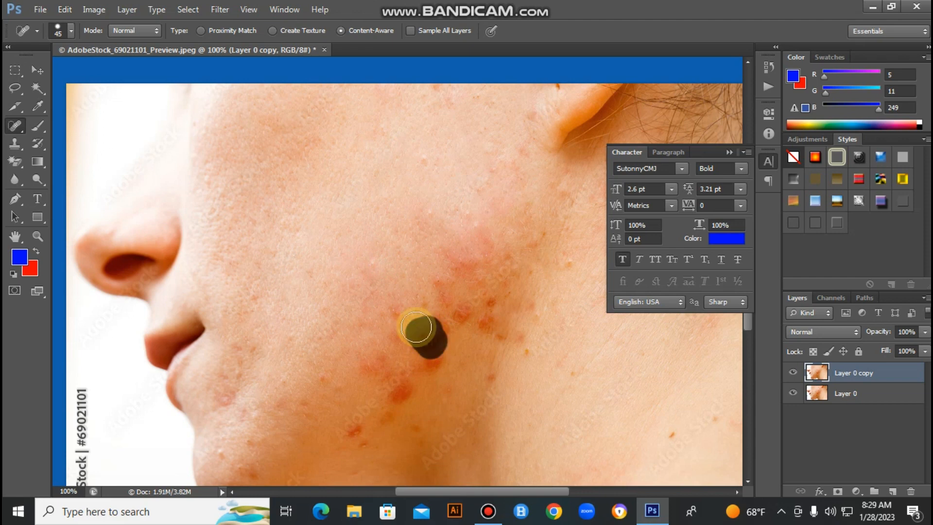
{"action": "left_click", "coordinate": [460, 315]}
{"action": "left_click", "coordinate": [417, 259]}
{"action": "left_click", "coordinate": [437, 285]}
{"action": "left_click", "coordinate": [414, 232]}
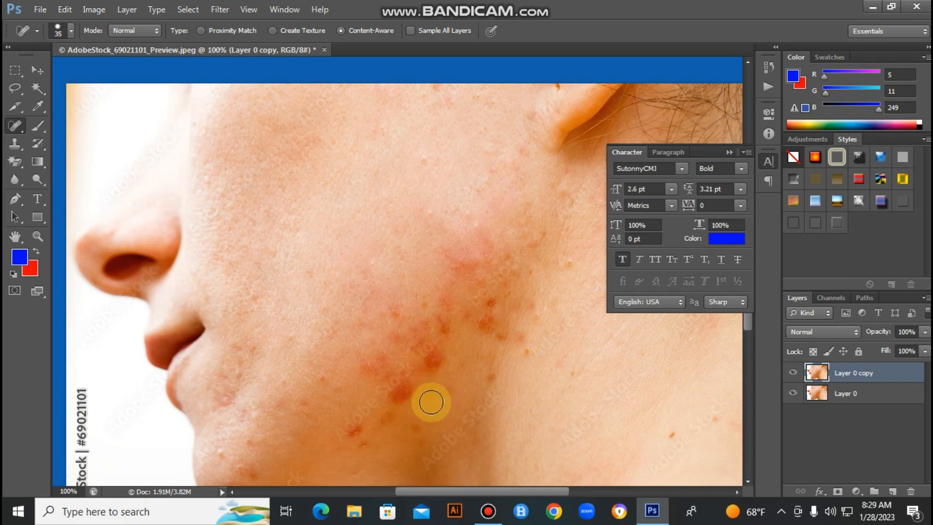
- With the healing brush size at 35 px, heal the two large red pimples on the lower jawline
{"action": "left_click", "coordinate": [401, 392]}
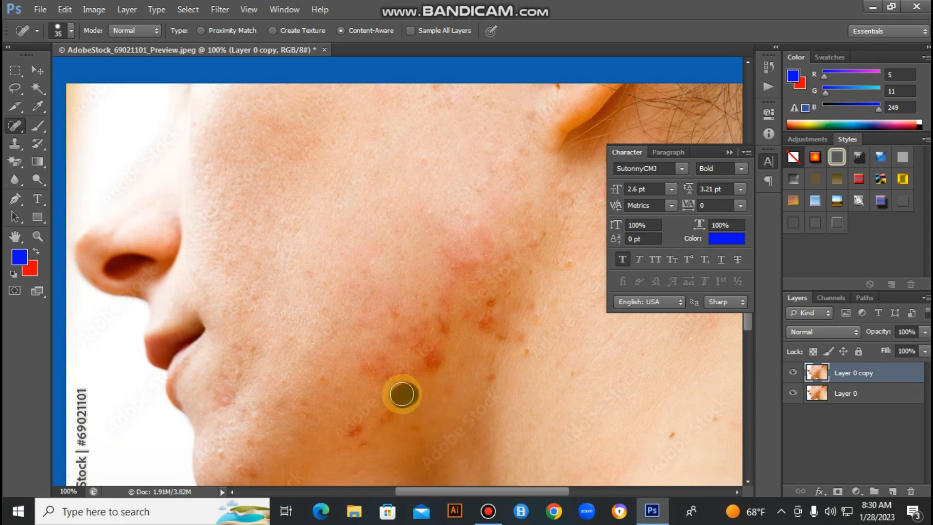
{"action": "left_click", "coordinate": [427, 391]}
{"action": "left_click", "coordinate": [433, 363]}
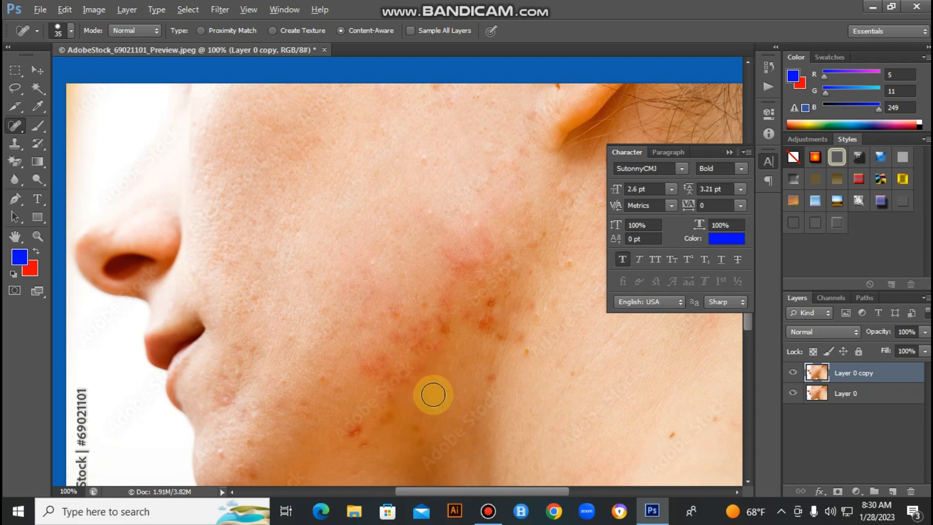
- Heal the cluster of red spots at the rear of the jaw and the reddened skin just above it
{"action": "left_click", "coordinate": [466, 360]}
{"action": "left_click", "coordinate": [483, 323]}
{"action": "left_click", "coordinate": [479, 350]}
{"action": "left_click", "coordinate": [501, 336]}
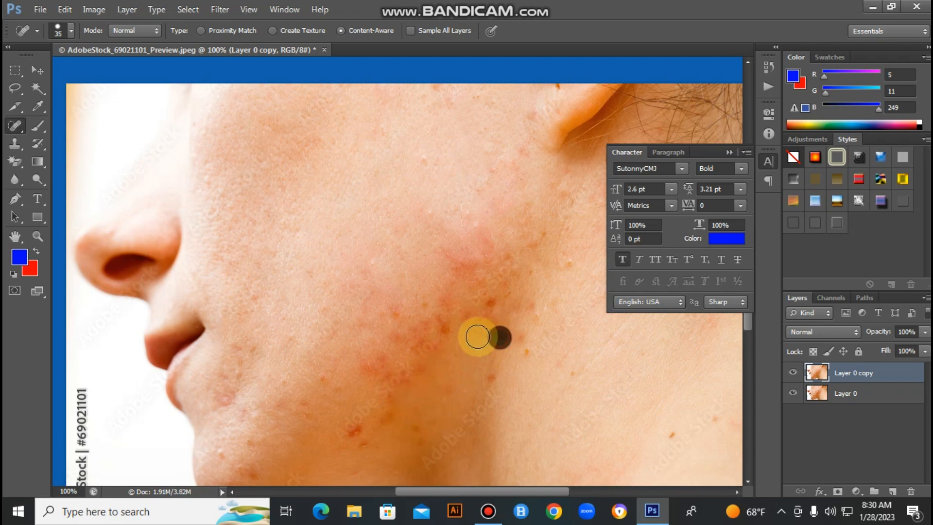
{"action": "left_click", "coordinate": [506, 281]}
{"action": "left_click", "coordinate": [492, 298]}
{"action": "left_click", "coordinate": [468, 246]}
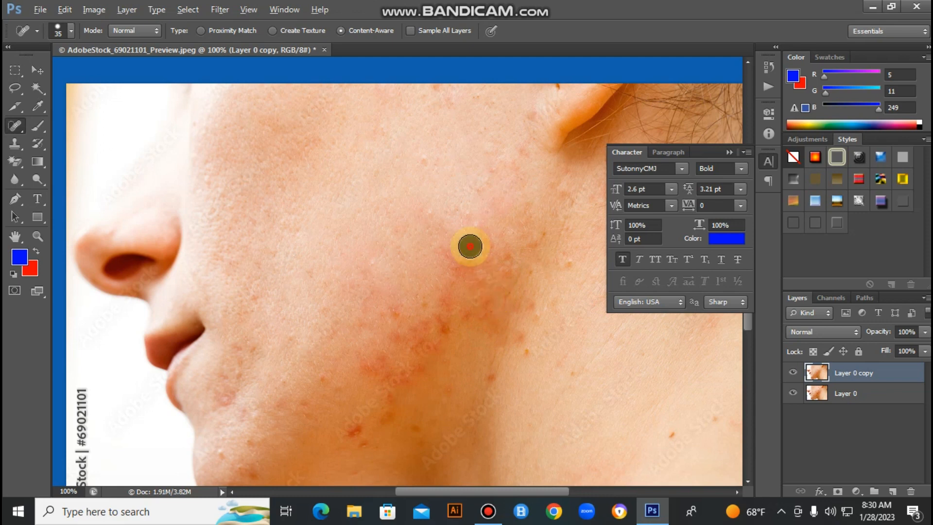
- Heal the red pimples on the lower jaw toward the chin and the small spots where the jaw meets the neck
{"action": "left_click", "coordinate": [357, 431]}
{"action": "left_click", "coordinate": [412, 432]}
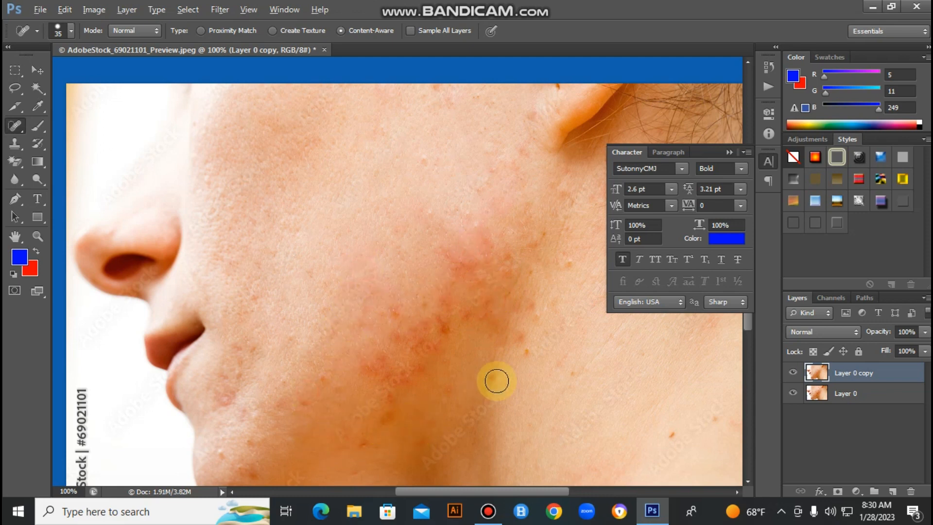
{"action": "left_click", "coordinate": [484, 407]}
{"action": "left_click", "coordinate": [490, 377]}
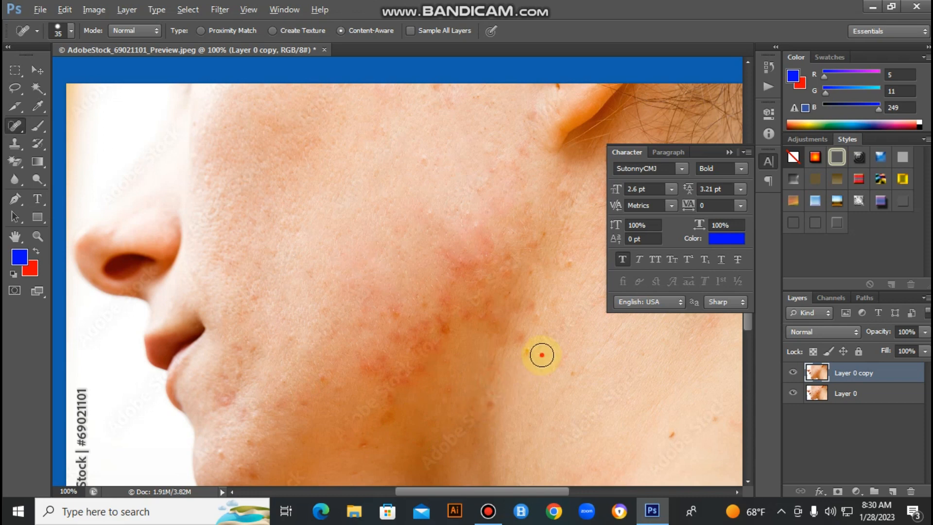
{"action": "left_click", "coordinate": [530, 301]}
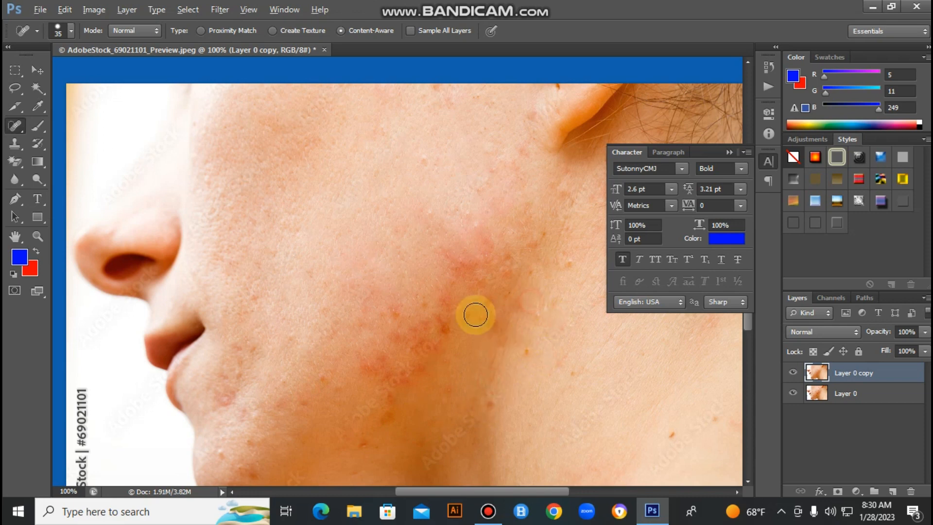
- Brush over the red blotches running down the rear jawline and touch up the adjoining cheek
{"action": "left_click", "coordinate": [454, 195]}
{"action": "mouse_move", "coordinate": [457, 266]}
{"action": "left_mouse_down"}
{"action": "mouse_move", "coordinate": [449, 275]}
{"action": "mouse_move", "coordinate": [479, 243]}
{"action": "mouse_move", "coordinate": [420, 289]}
{"action": "mouse_move", "coordinate": [433, 340]}
{"action": "left_mouse_up"}
{"action": "left_click", "coordinate": [406, 227]}
{"action": "left_click", "coordinate": [389, 250]}
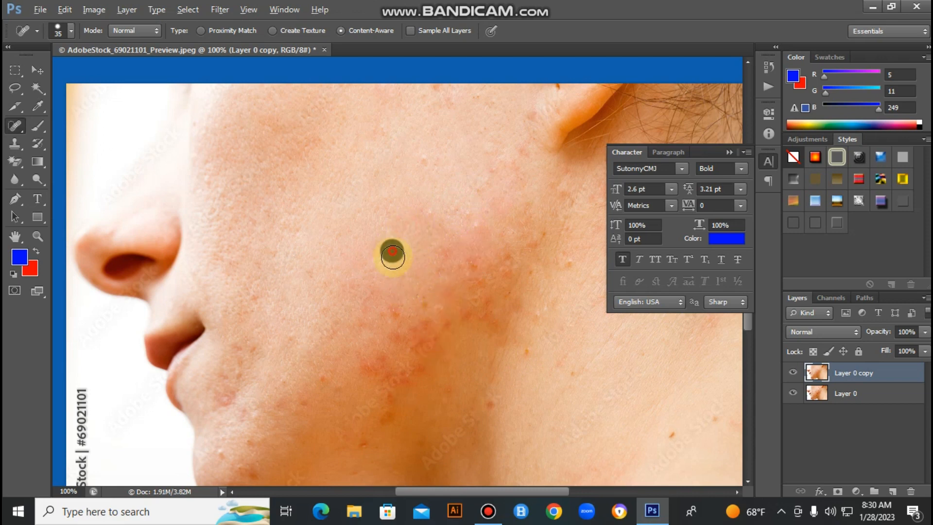
- Heal the red patch on the lower cheek above the jawline and the remaining spots on the middle of the cheek
{"action": "mouse_move", "coordinate": [387, 302]}
{"action": "left_mouse_down"}
{"action": "mouse_move", "coordinate": [408, 340]}
{"action": "mouse_move", "coordinate": [429, 318]}
{"action": "left_mouse_up"}
{"action": "left_click", "coordinate": [364, 281]}
{"action": "left_click", "coordinate": [377, 361]}
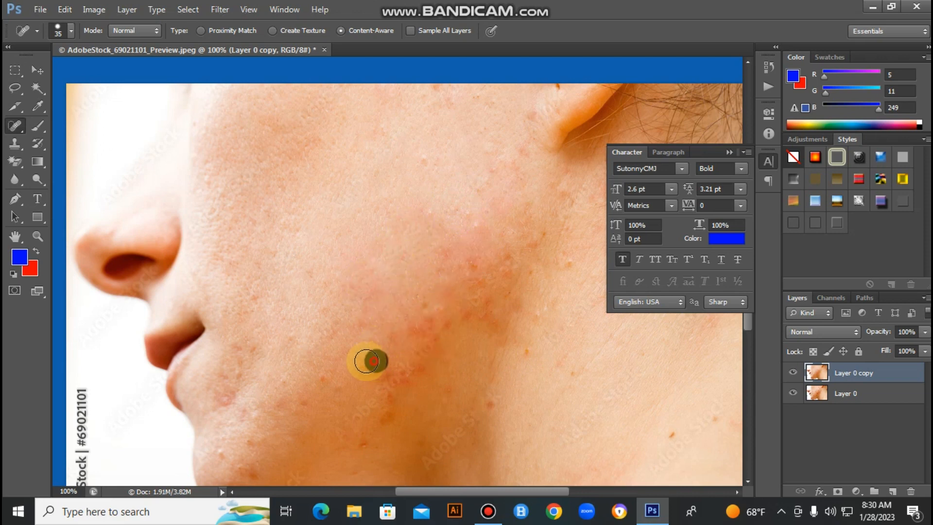
{"action": "left_click", "coordinate": [401, 275]}
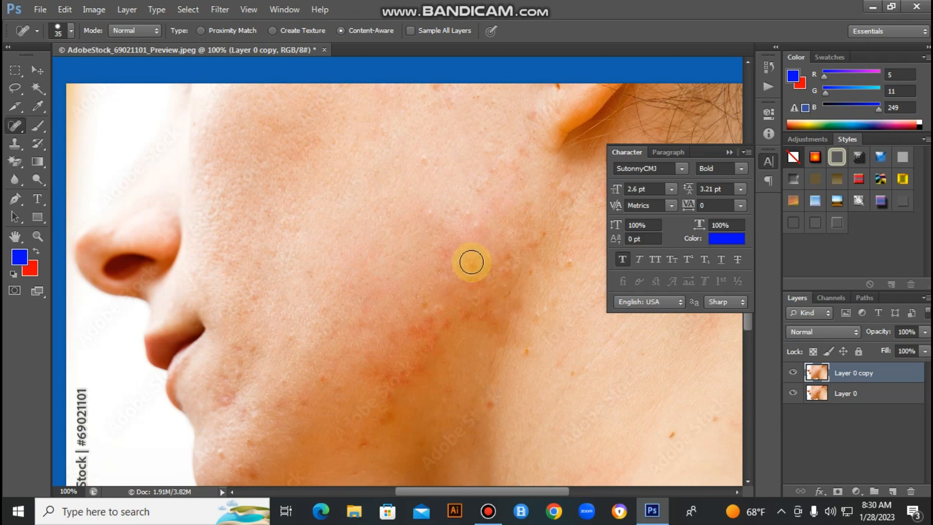
{"action": "left_click", "coordinate": [471, 264]}
{"action": "left_click", "coordinate": [311, 281]}
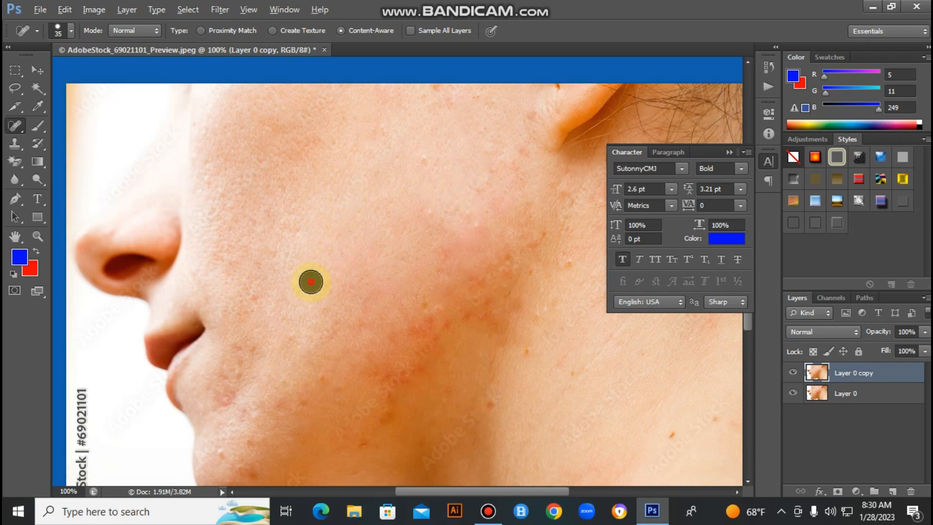
- Heal the small brown spots on the side of the neck just behind the jawline
{"action": "left_click_drag", "start_coordinate": [431, 379], "coordinate": [435, 321]}
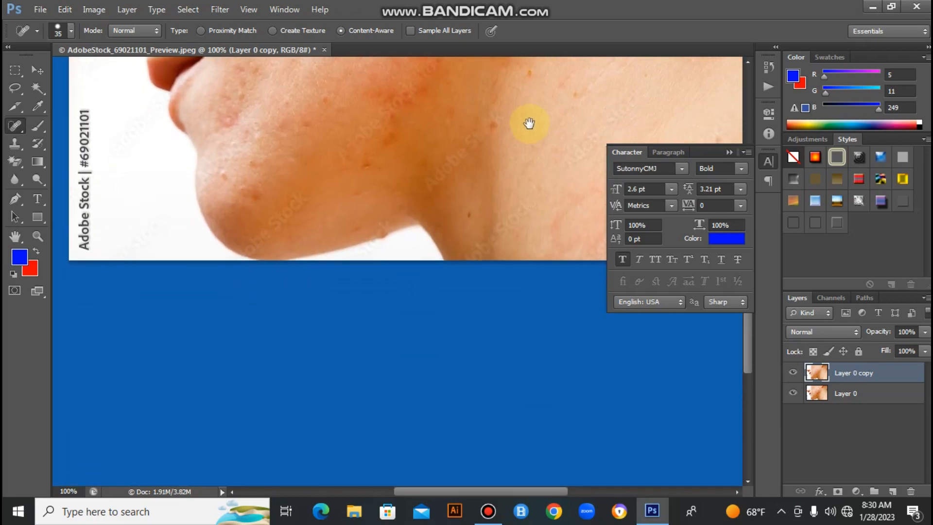
{"action": "left_click_drag", "start_coordinate": [526, 114], "coordinate": [510, 250]}
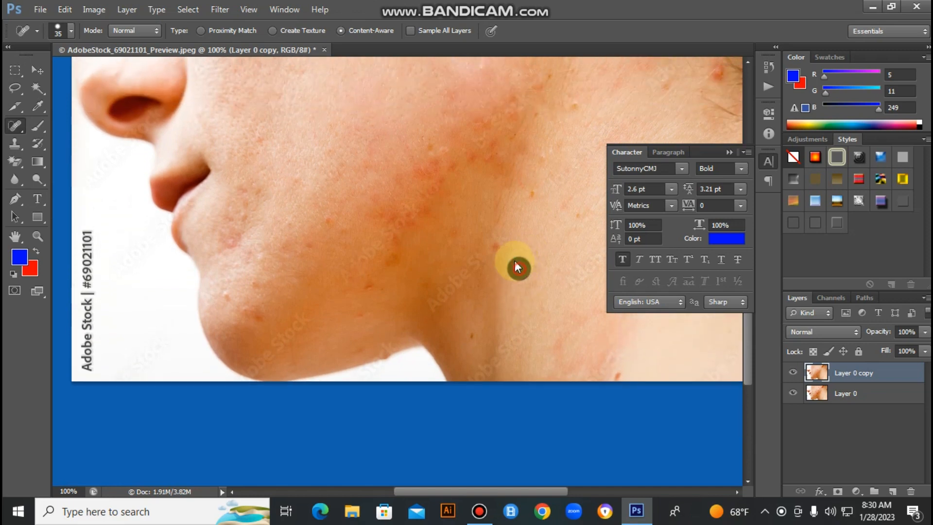
{"action": "left_click", "coordinate": [545, 217]}
{"action": "left_click", "coordinate": [534, 196]}
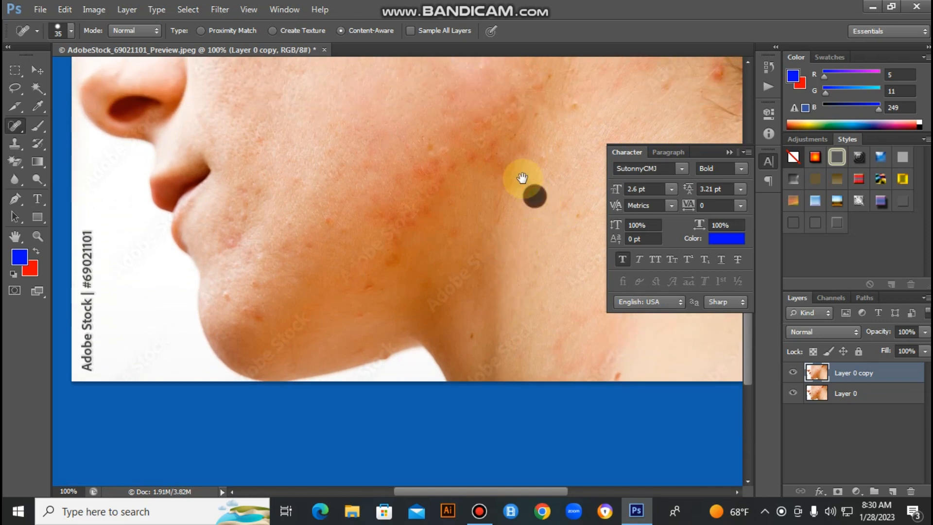
{"action": "left_click_drag", "start_coordinate": [521, 145], "coordinate": [485, 235]}
{"action": "left_click", "coordinate": [529, 207]}
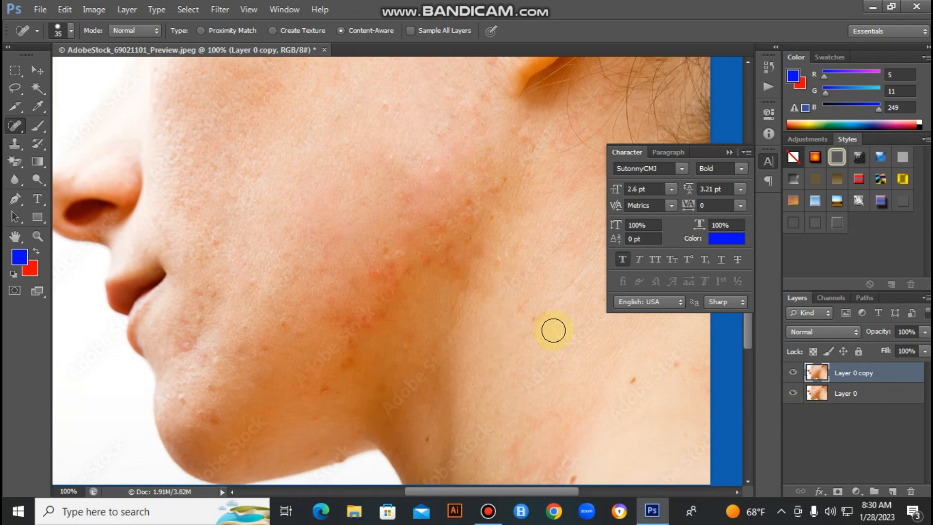
- Heal the red spots on the neck behind the earlobe near the hairline and the dark spot in front of the ear
{"action": "mouse_move", "coordinate": [510, 208]}
{"action": "left_mouse_down"}
{"action": "mouse_move", "coordinate": [489, 317]}
{"action": "mouse_move", "coordinate": [447, 344]}
{"action": "left_mouse_up"}
{"action": "left_click", "coordinate": [544, 315]}
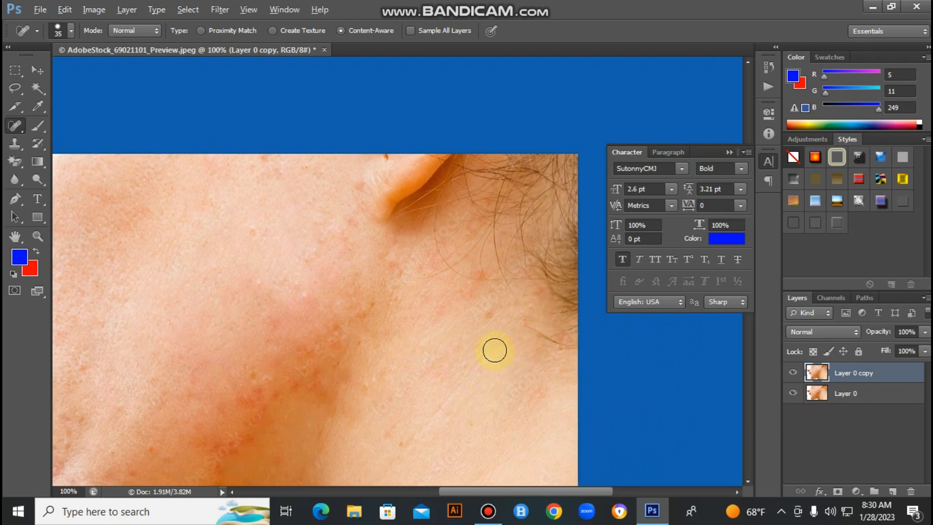
{"action": "left_click", "coordinate": [485, 315]}
{"action": "left_click", "coordinate": [475, 271]}
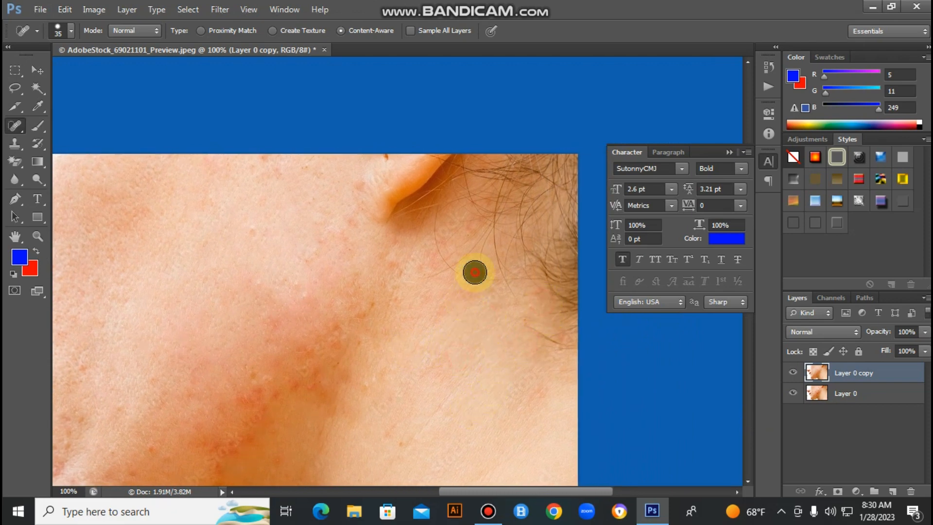
{"action": "left_click_drag", "start_coordinate": [331, 291], "coordinate": [460, 271]}
{"action": "left_click_drag", "start_coordinate": [460, 275], "coordinate": [420, 307]}
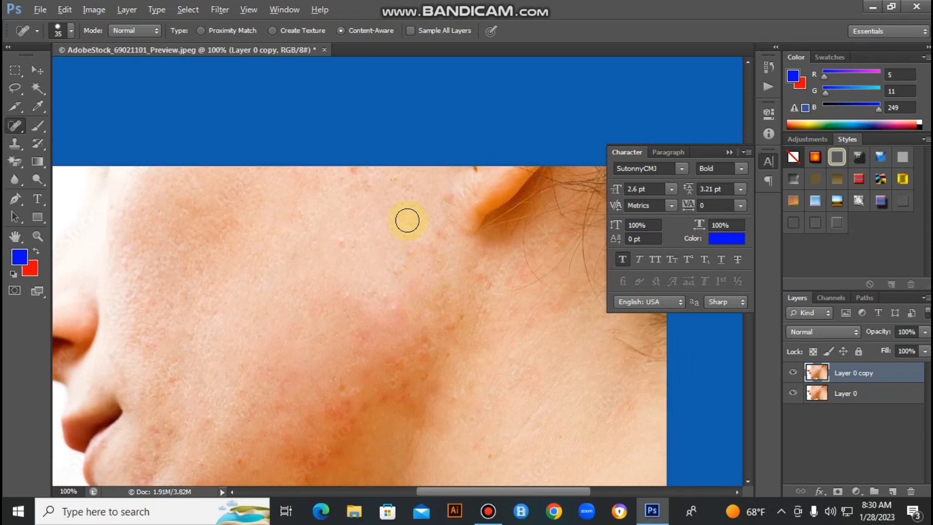
{"action": "left_click", "coordinate": [472, 172]}
- Smooth the dark and red blotches along the underside of the jawline with healing strokes
{"action": "left_click_drag", "start_coordinate": [321, 277], "coordinate": [353, 185]}
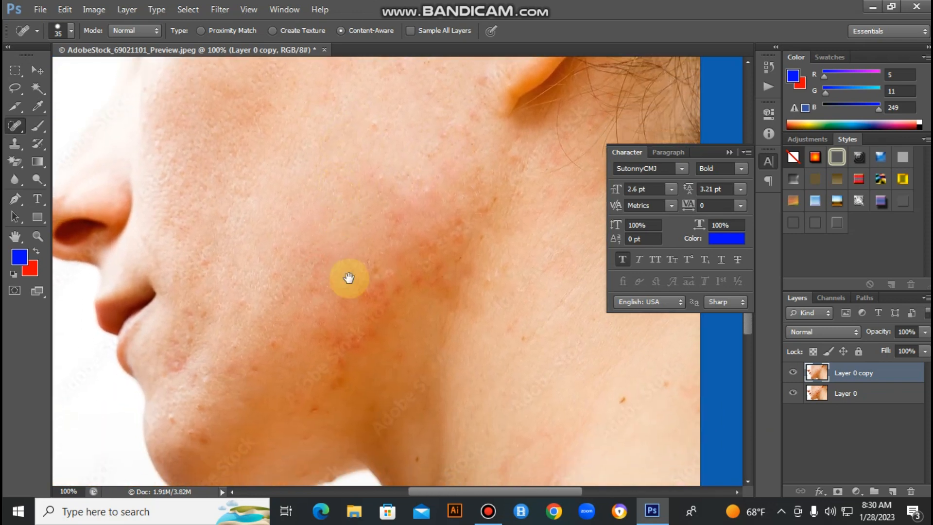
{"action": "left_click", "coordinate": [444, 287]}
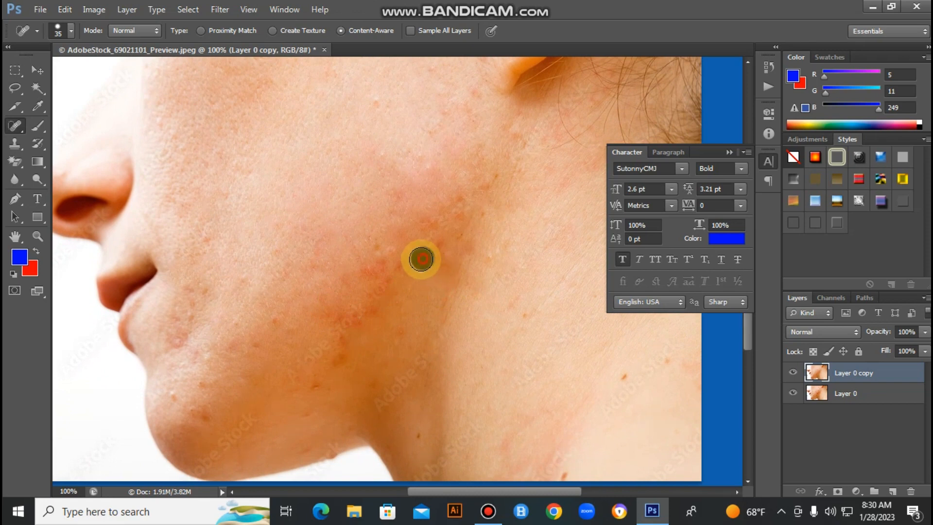
{"action": "left_click", "coordinate": [426, 255]}
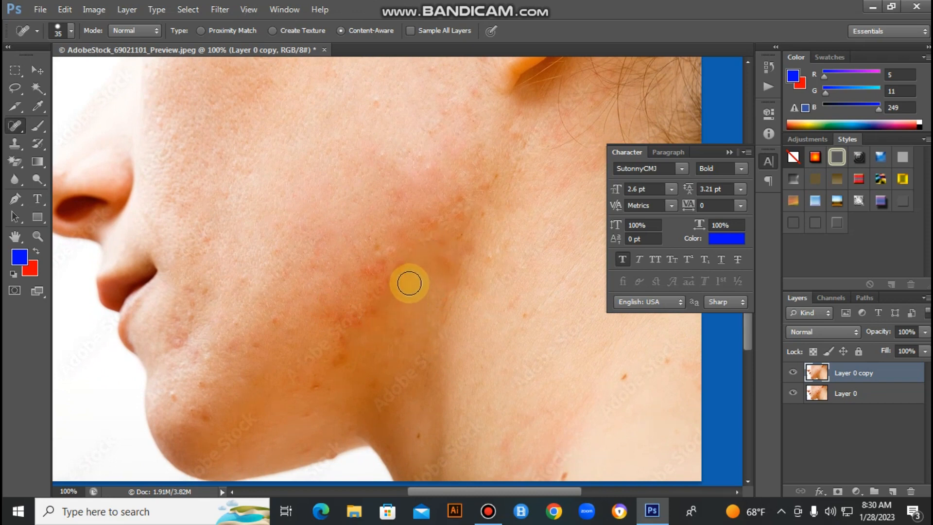
{"action": "left_click_drag", "start_coordinate": [406, 268], "coordinate": [339, 328]}
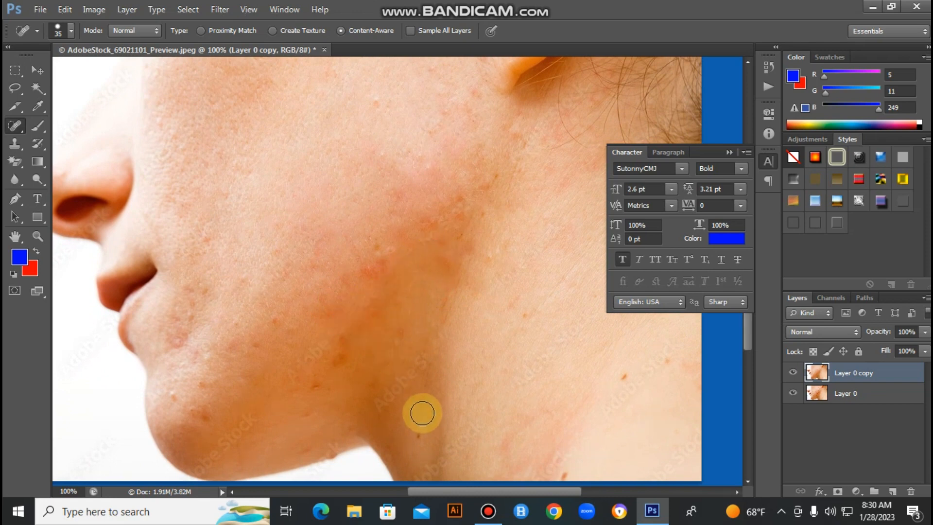
{"action": "left_click", "coordinate": [344, 335]}
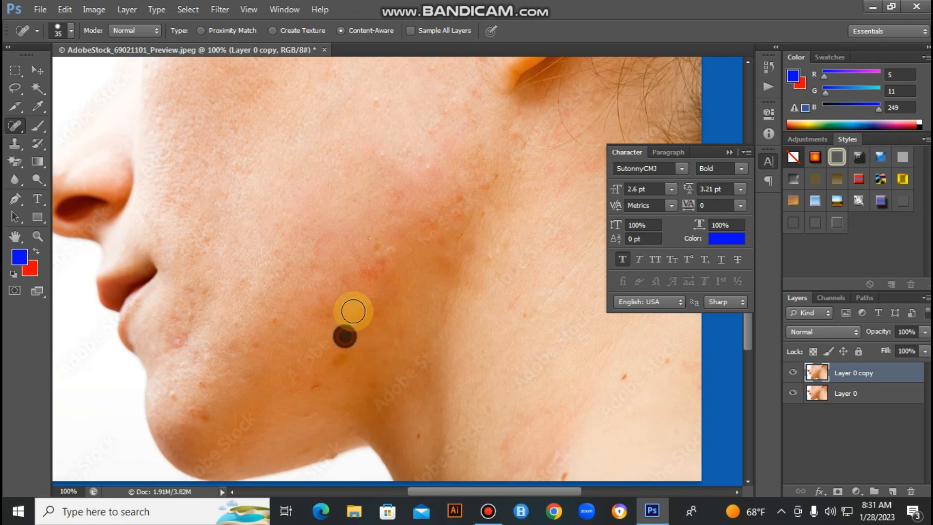
- Heal the remaining red marks along the jawline at the lower edge of the cheek
{"action": "left_click", "coordinate": [355, 216]}
{"action": "left_click", "coordinate": [373, 262]}
{"action": "left_click", "coordinate": [378, 260]}
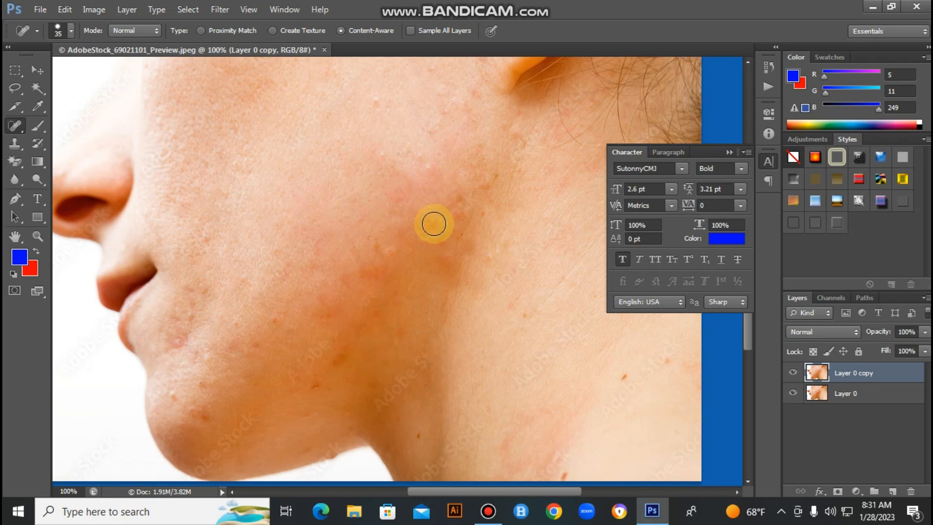
{"action": "left_click", "coordinate": [356, 196]}
{"action": "left_click", "coordinate": [373, 248]}
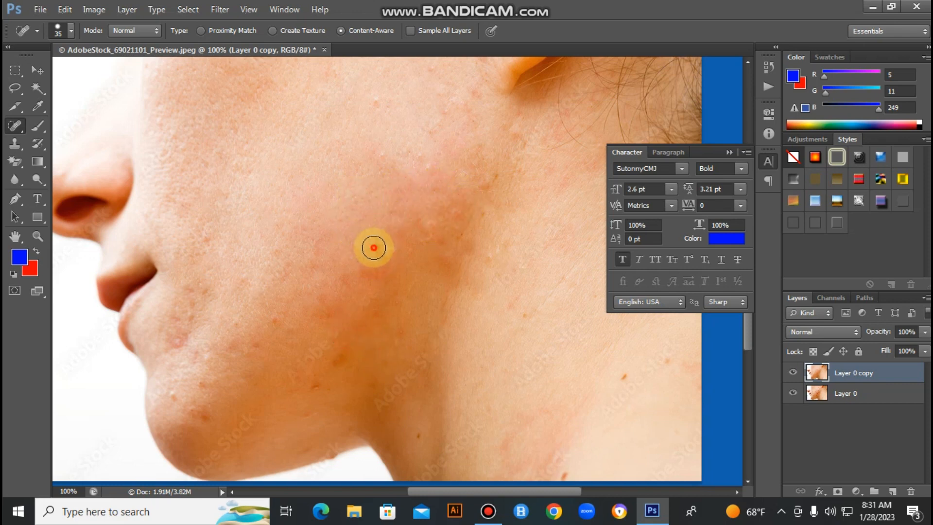
- Heal the small spots on the chin and along the lower jaw
{"action": "left_click_drag", "start_coordinate": [246, 418], "coordinate": [303, 355]}
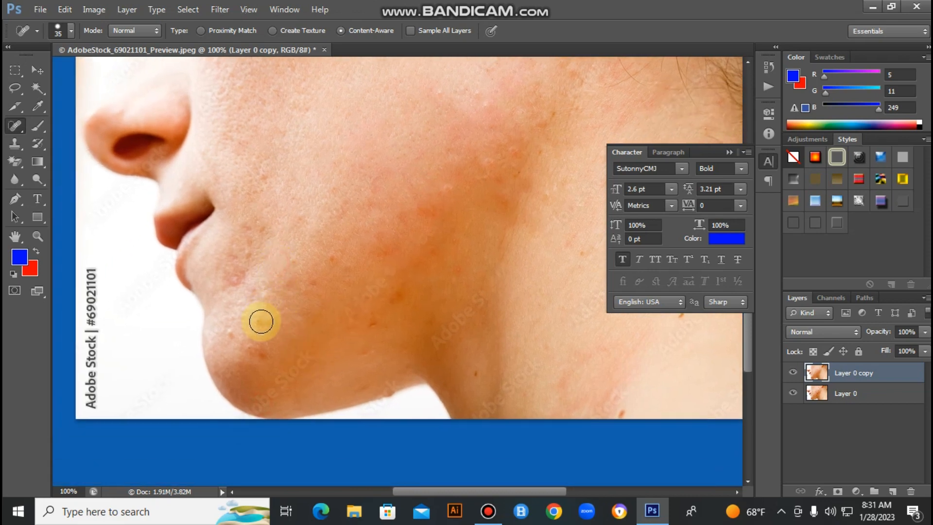
{"action": "left_click", "coordinate": [260, 321]}
{"action": "left_click", "coordinate": [331, 252]}
{"action": "left_click", "coordinate": [331, 262]}
{"action": "left_click", "coordinate": [281, 338]}
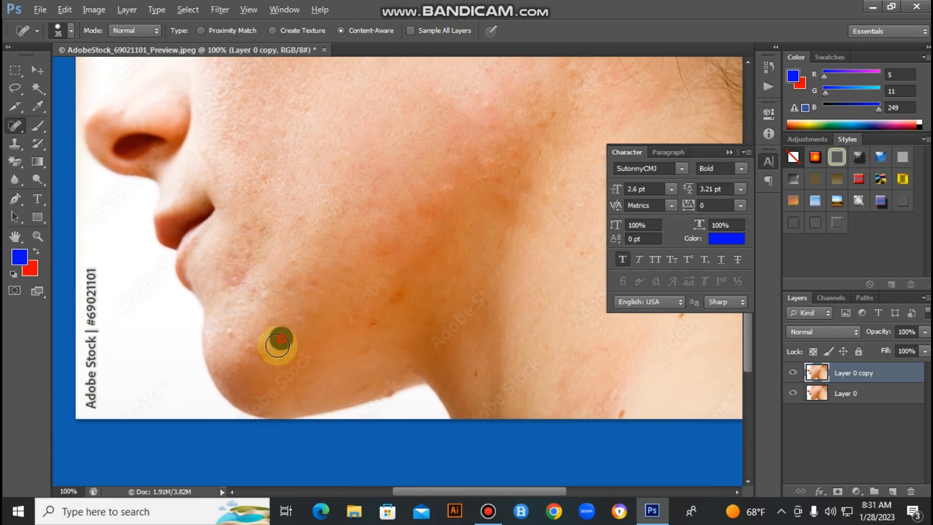
{"action": "left_click", "coordinate": [259, 314]}
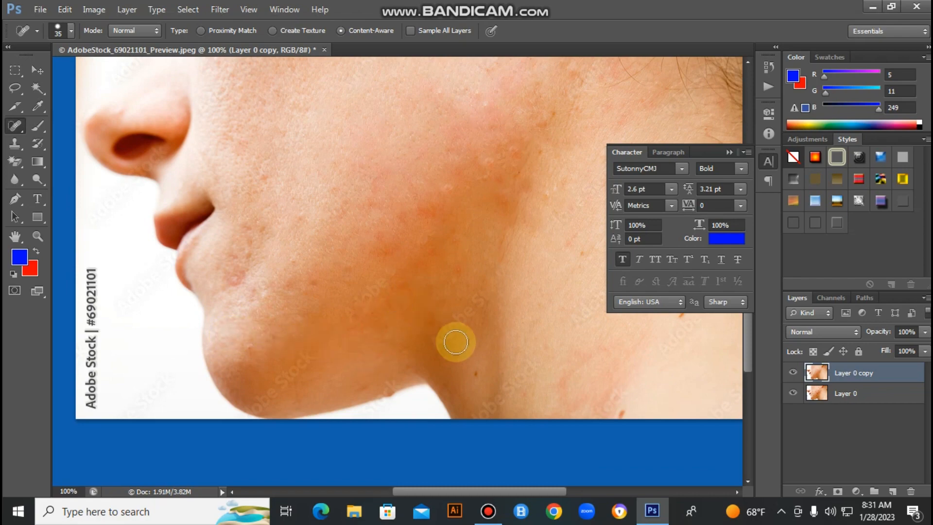
{"action": "scroll", "coordinate": [421, 272], "scroll_direction": "up", "scroll_amount": 5}
{"action": "scroll", "coordinate": [394, 276], "scroll_direction": "right", "scroll_amount": 2}
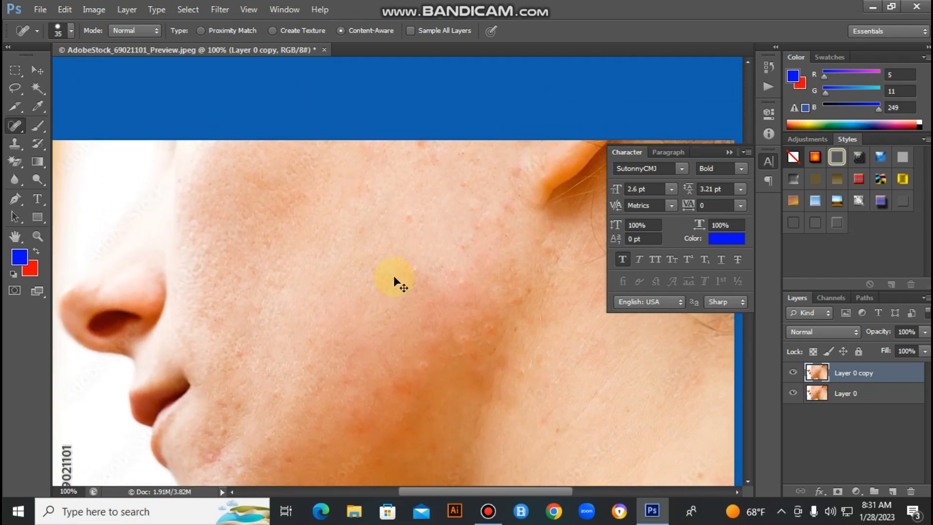
- Compare the retouched face with the original by toggling the visibility of Layer 0 copy
{"action": "scroll", "coordinate": [393, 275], "scroll_direction": "down", "scroll_amount": 1}
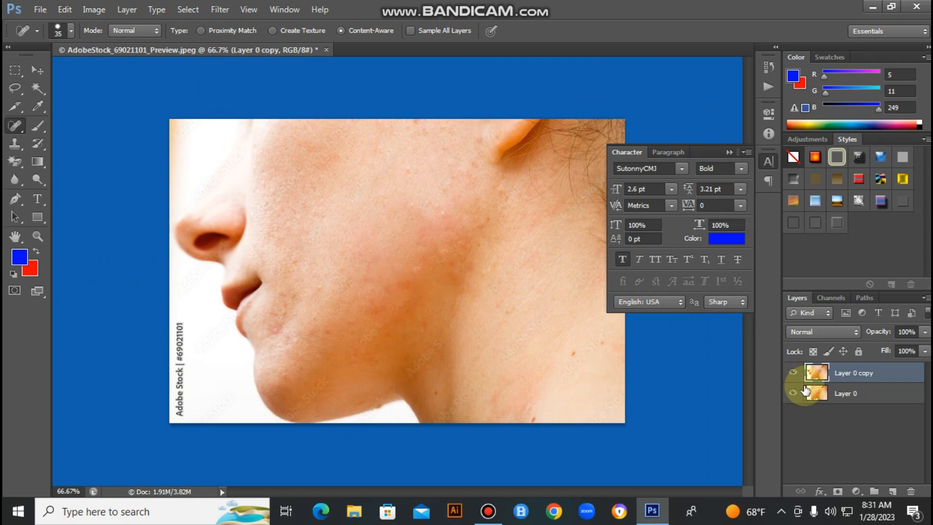
{"action": "left_click", "coordinate": [793, 372]}
{"action": "left_click", "coordinate": [793, 373]}
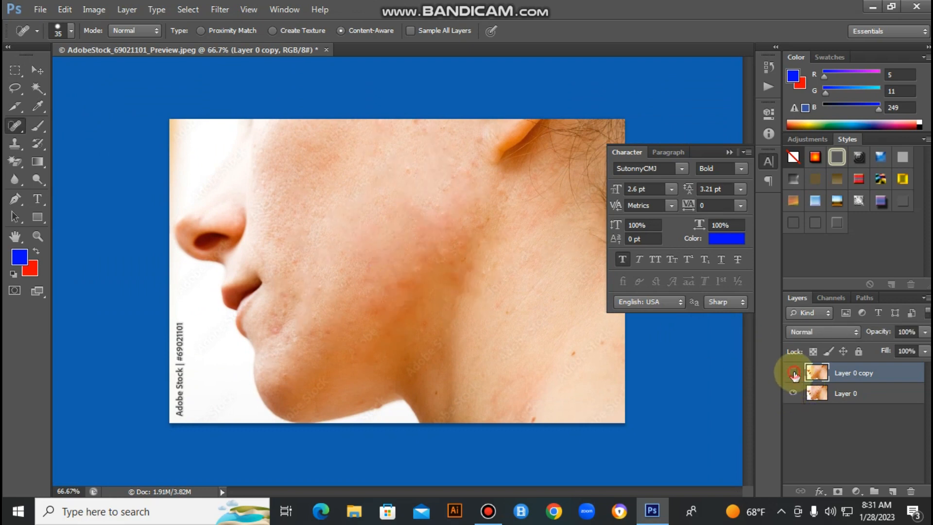
{"action": "left_click", "coordinate": [793, 373]}
{"action": "left_click", "coordinate": [793, 372]}
{"action": "left_click", "coordinate": [793, 373]}
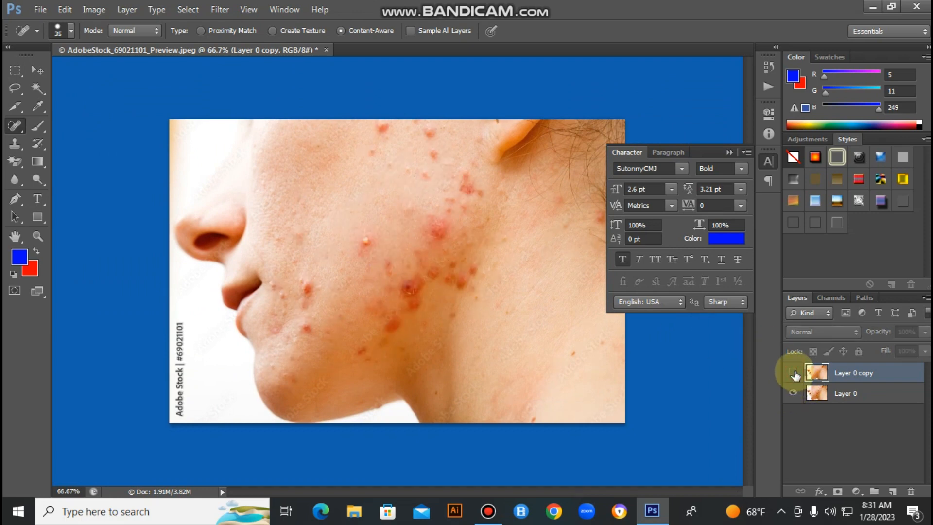
{"action": "left_click", "coordinate": [793, 373]}
{"action": "left_click", "coordinate": [793, 373]}
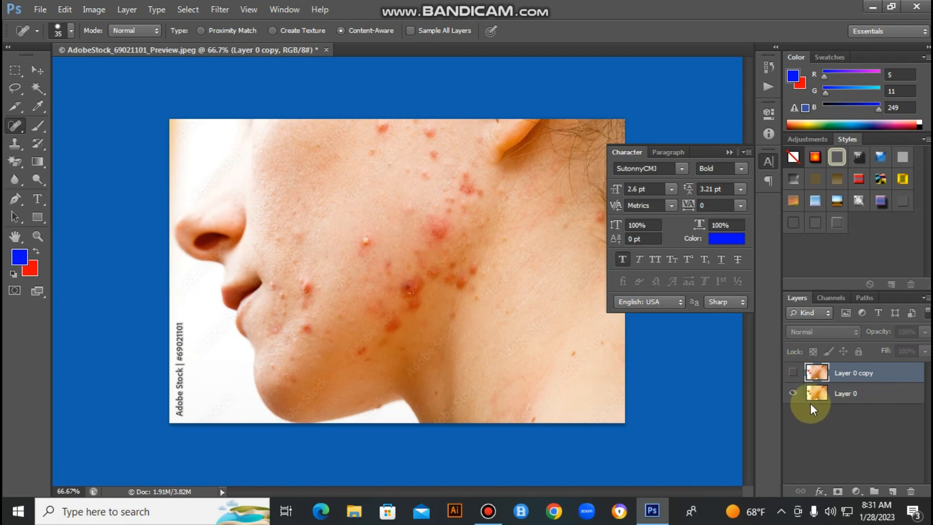
{"action": "left_click", "coordinate": [793, 373]}
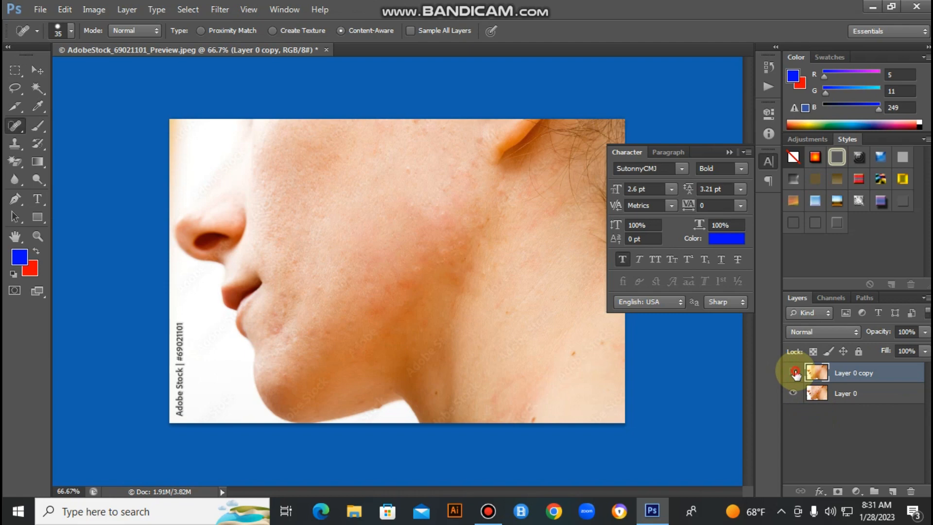
{"action": "left_click", "coordinate": [795, 373]}
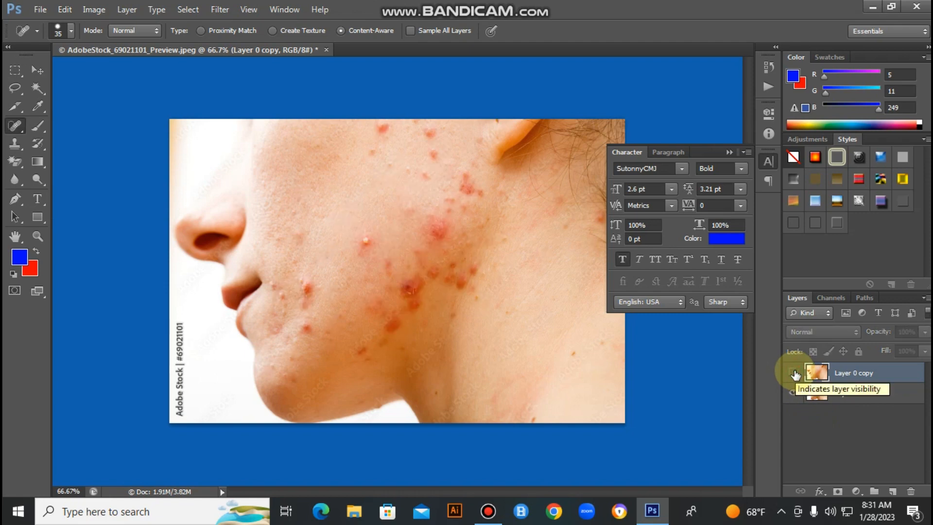
{"action": "left_click", "coordinate": [793, 373]}
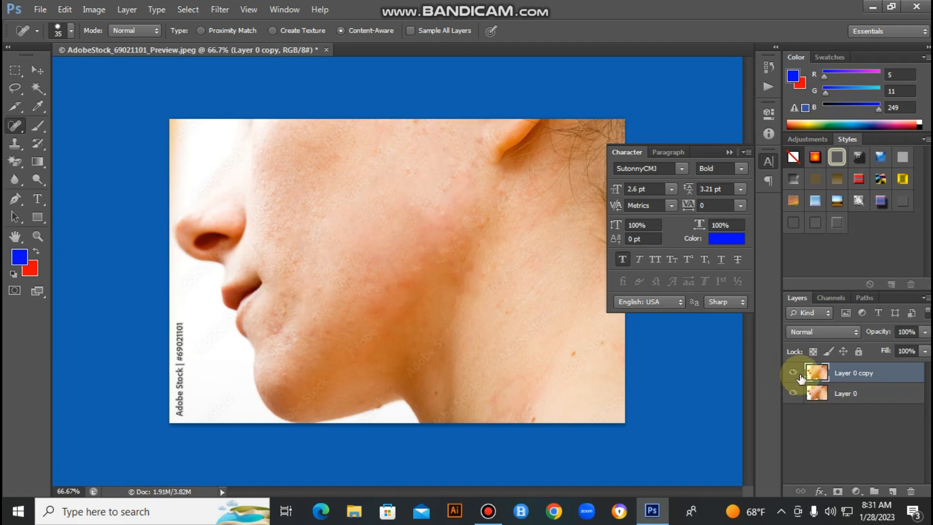
- Hide Layer 0 copy and paste a copy of the entire unretouched Layer 0 into a new document
{"action": "left_click", "coordinate": [793, 374]}
{"action": "left_click", "coordinate": [843, 394]}
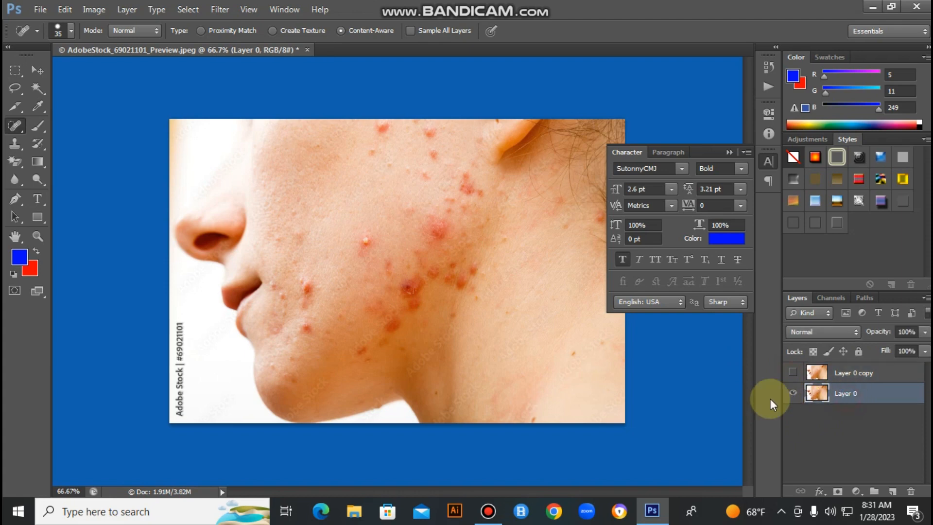
{"action": "key", "text": "ctrl+a"}
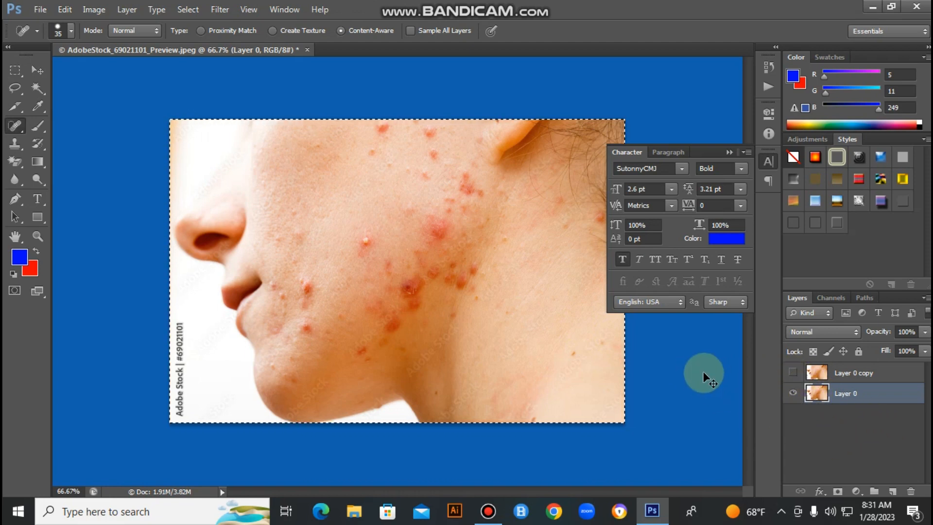
{"action": "key", "text": "ctrl+n"}
{"action": "key", "text": "Return"}
{"action": "key", "text": "ctrl+v"}
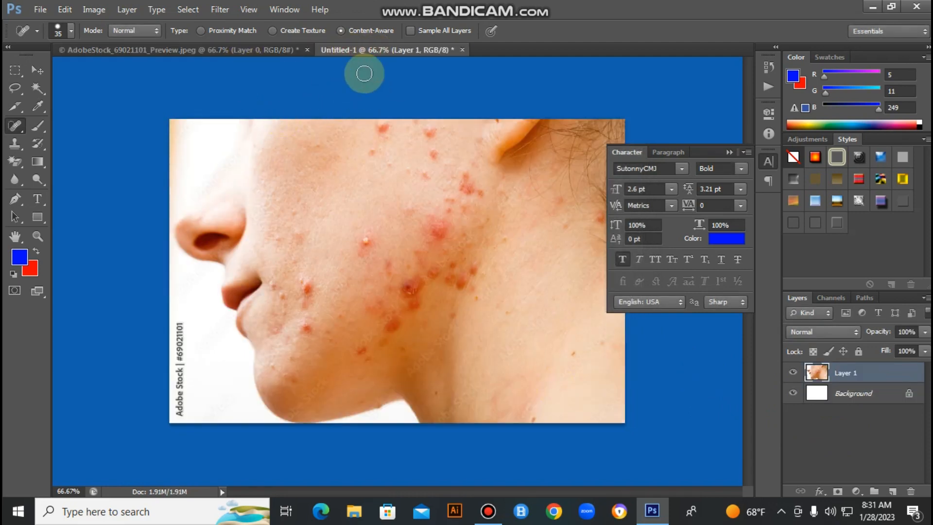
{"action": "left_click", "coordinate": [835, 429]}
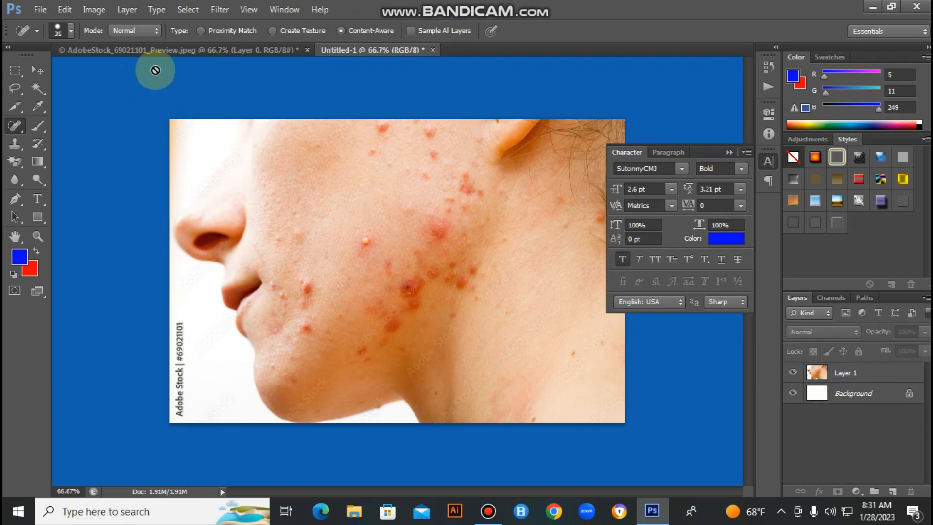
- Float both document windows and place the new document beside the original photo
{"action": "left_click_drag", "start_coordinate": [361, 69], "coordinate": [369, 71]}
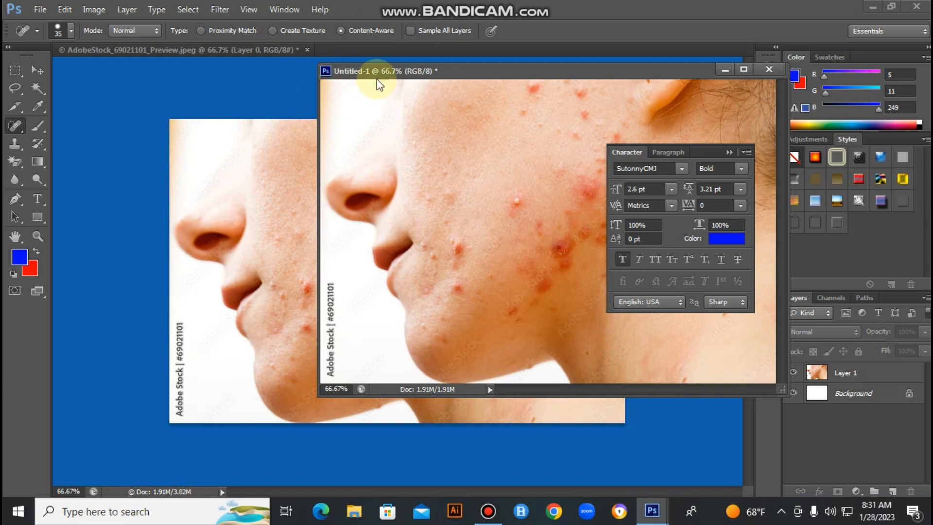
{"action": "left_click_drag", "start_coordinate": [234, 54], "coordinate": [202, 79]}
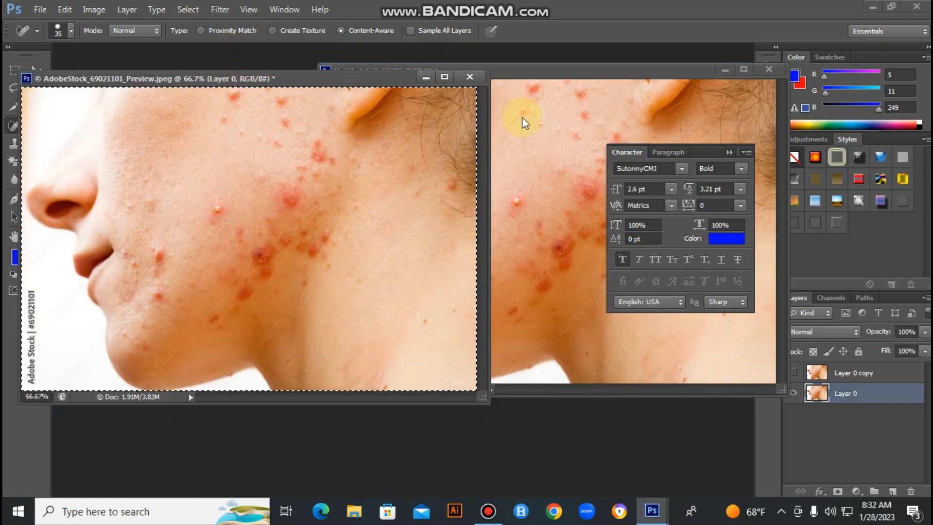
{"action": "left_click", "coordinate": [557, 76]}
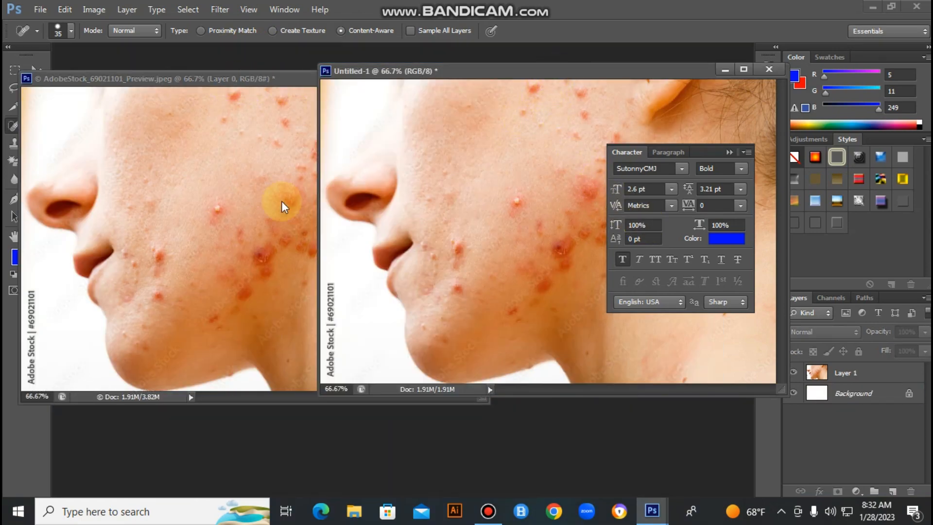
{"action": "left_click", "coordinate": [226, 189]}
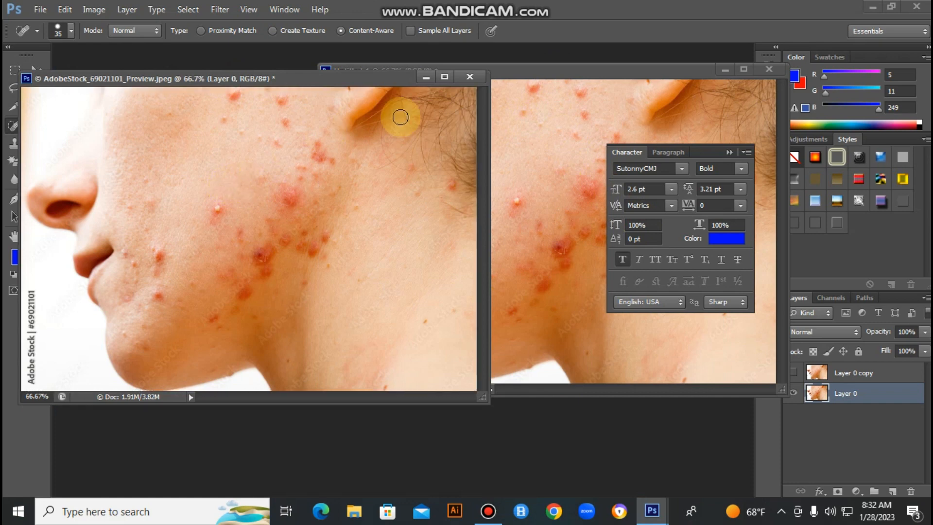
{"action": "key", "text": "Tab"}
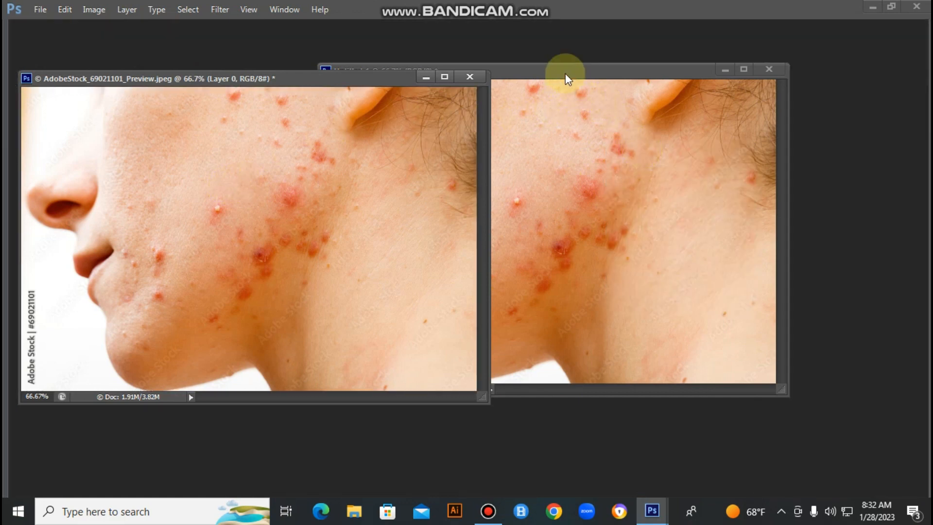
{"action": "left_click_drag", "start_coordinate": [567, 78], "coordinate": [734, 82]}
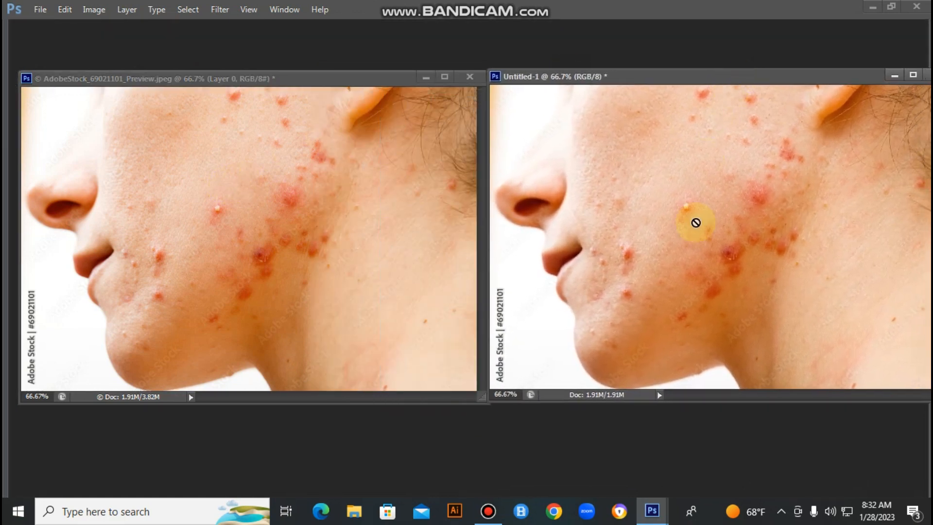
{"action": "key", "text": "Tab"}
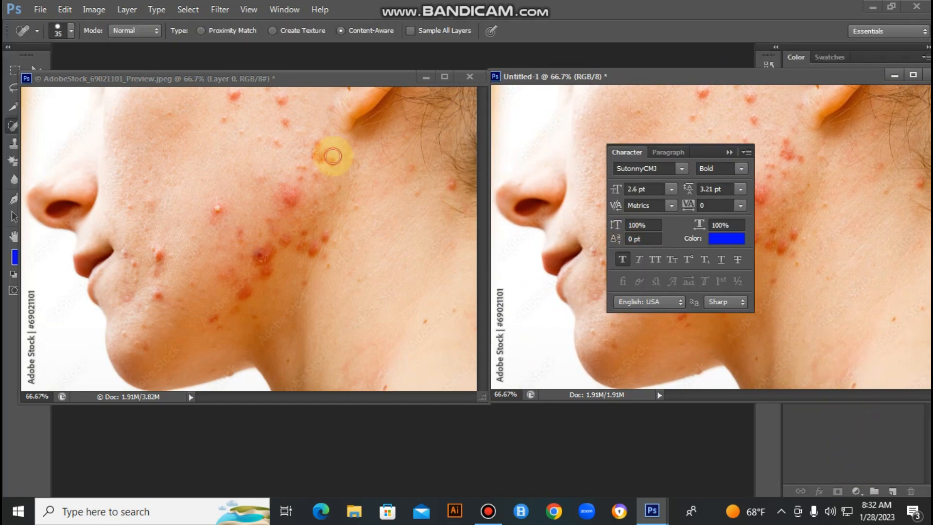
- In AdobeStock_69021101_Preview.jpeg, hide Layer 0 and show the retouched Layer 0 copy
{"action": "left_click", "coordinate": [333, 156]}
{"action": "key", "text": "Tab"}
{"action": "key", "text": "Tab"}
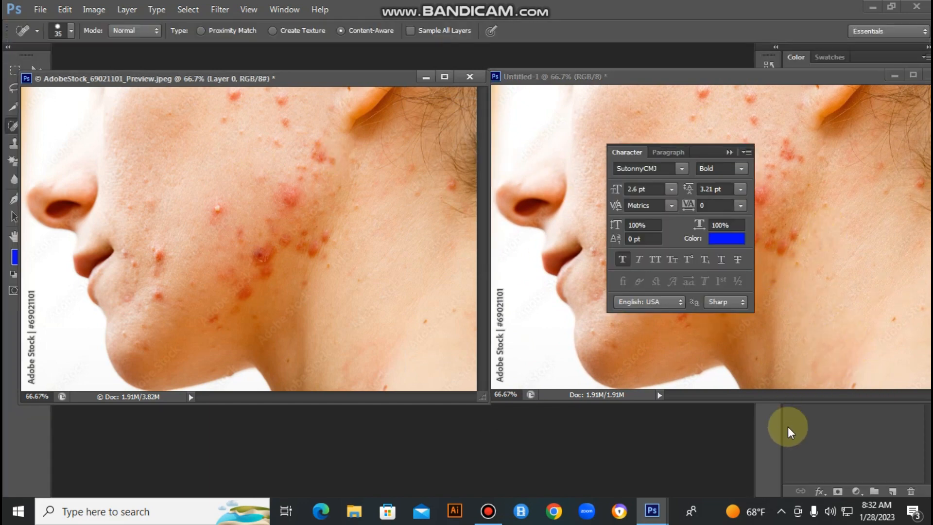
{"action": "left_click_drag", "start_coordinate": [816, 78], "coordinate": [514, 153]}
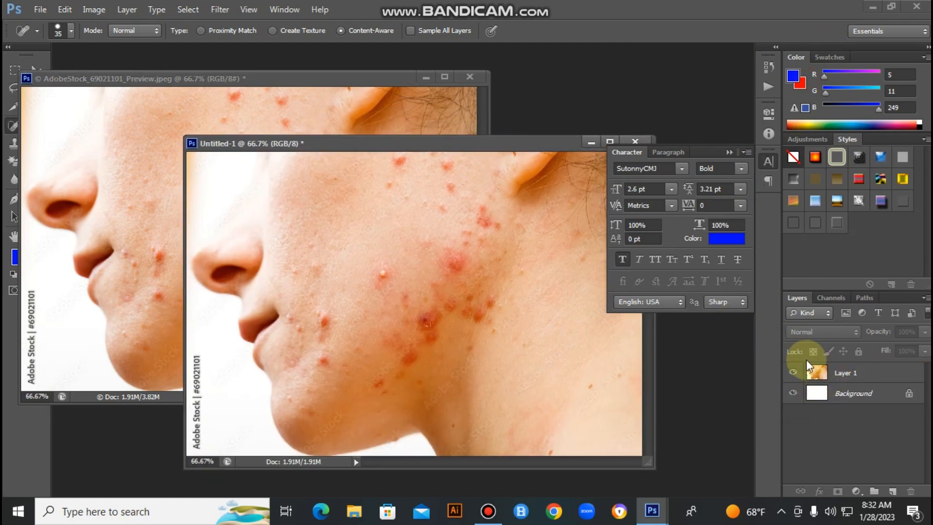
{"action": "left_click", "coordinate": [377, 97]}
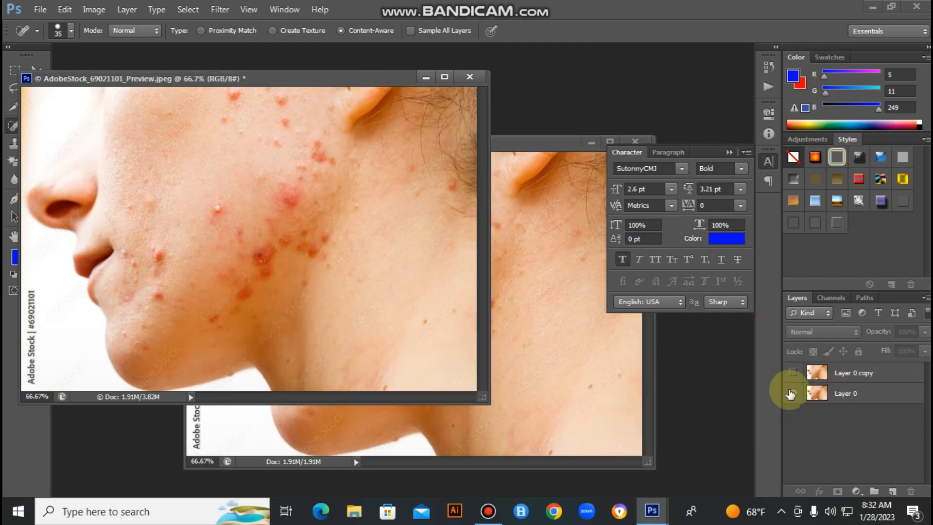
{"action": "left_click", "coordinate": [794, 394]}
{"action": "left_click", "coordinate": [792, 372]}
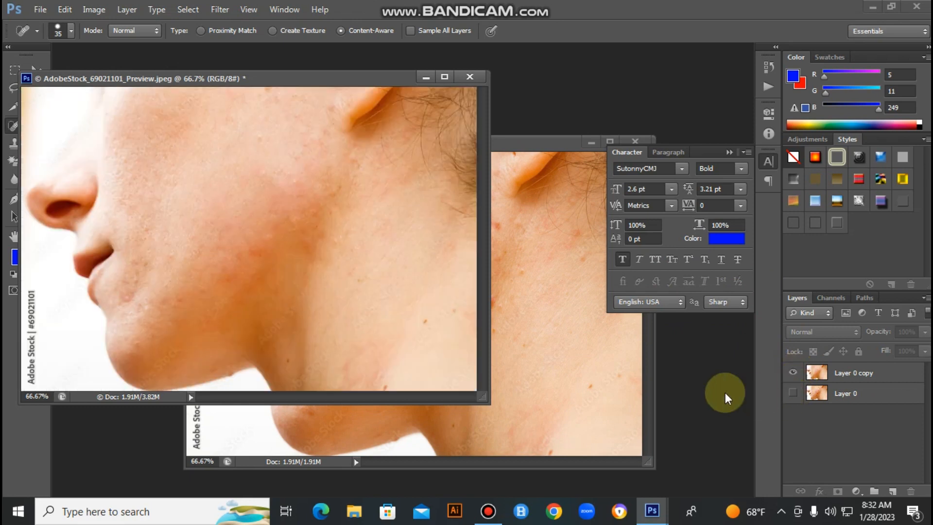
- Compare the retouched photo and the unretouched copy side by side, with both windows at 50% zoom and the interface panels hidden
{"action": "left_click", "coordinate": [535, 143]}
{"action": "left_click_drag", "start_coordinate": [501, 141], "coordinate": [798, 85]}
{"action": "key", "text": "Tab"}
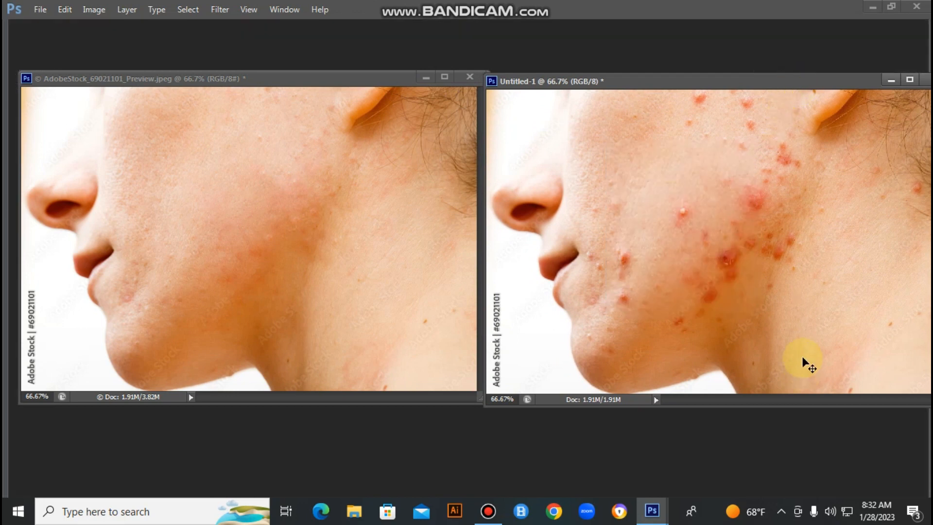
{"action": "key", "text": "ctrl+minus"}
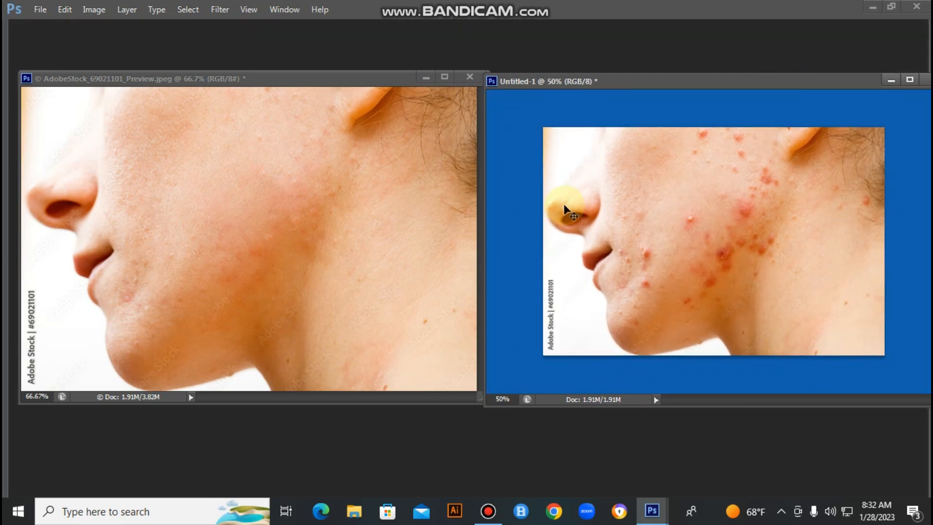
{"action": "left_click", "coordinate": [393, 217]}
{"action": "key", "text": "ctrl+minus"}
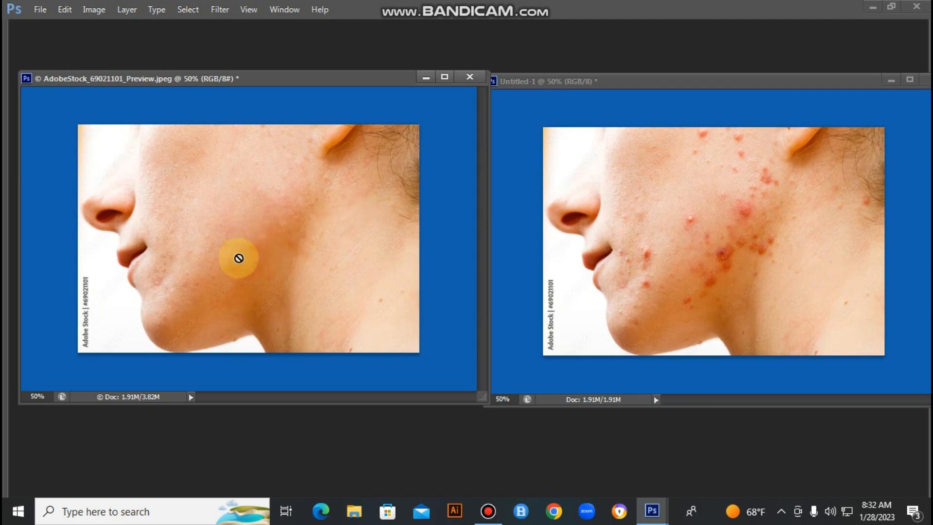
- Close AdobeStock_69021101_Preview.jpeg without saving and move the Untitled-1 window to the middle of the workspace
{"action": "left_click", "coordinate": [469, 75]}
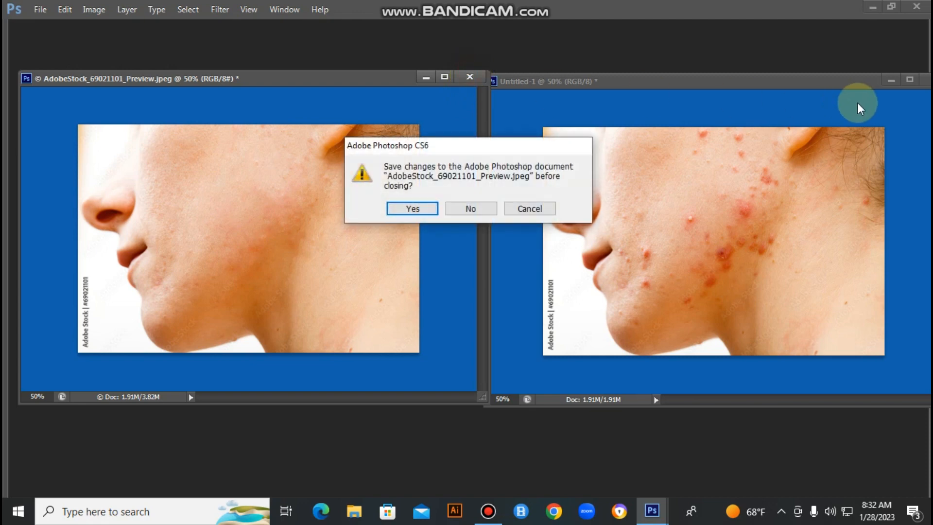
{"action": "left_click", "coordinate": [472, 208]}
{"action": "left_click_drag", "start_coordinate": [835, 84], "coordinate": [672, 88]}
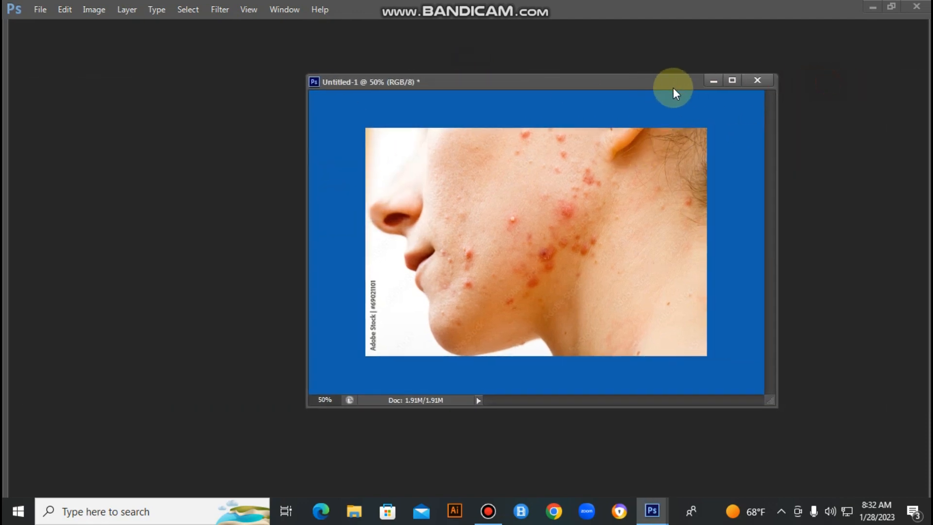
{"action": "left_click", "coordinate": [757, 82]}
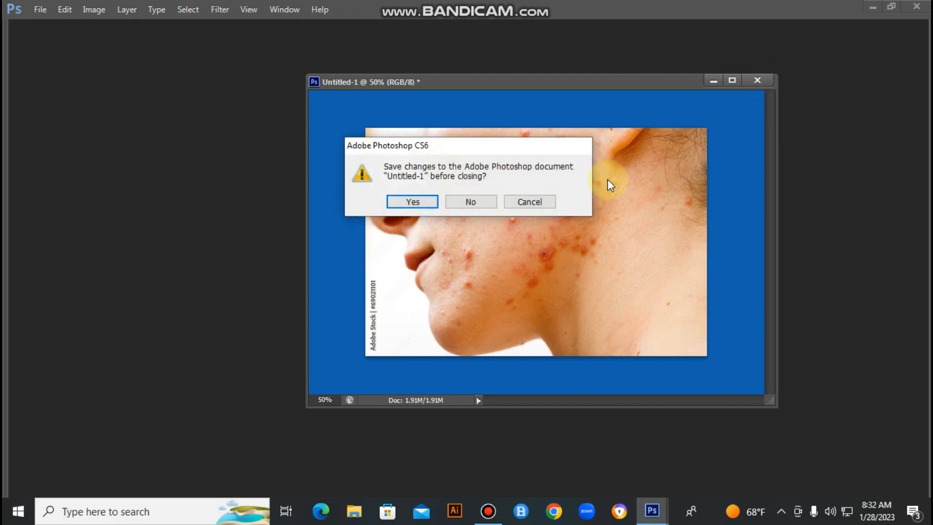
{"action": "left_click", "coordinate": [537, 204]}
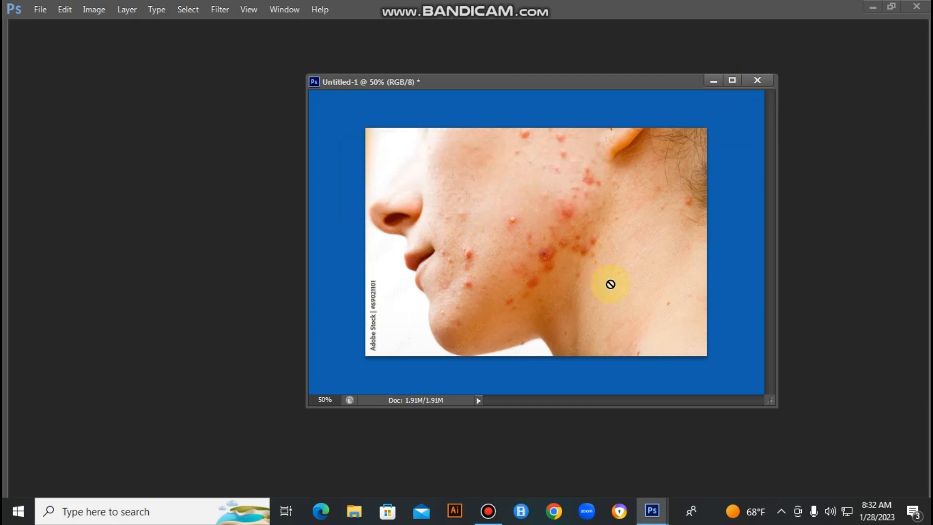
{"action": "left_click", "coordinate": [652, 510]}
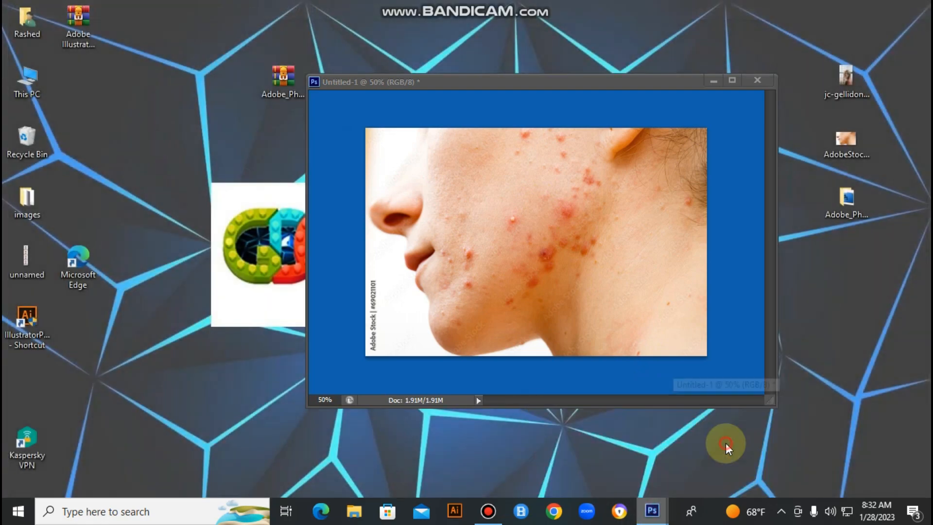
{"action": "left_click", "coordinate": [725, 442]}
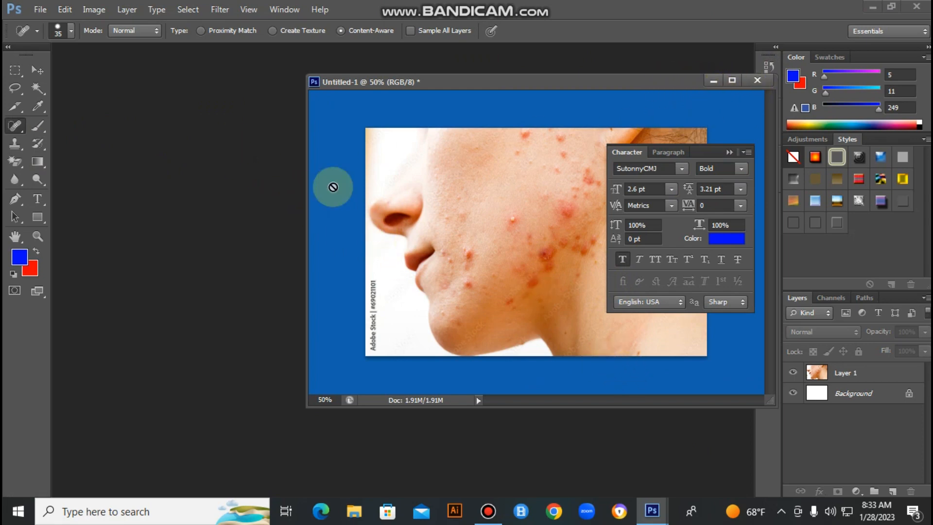
- Choose the Magic Wand tool and make Layer 1 the active layer in Untitled-1
{"action": "left_click", "coordinate": [40, 84]}
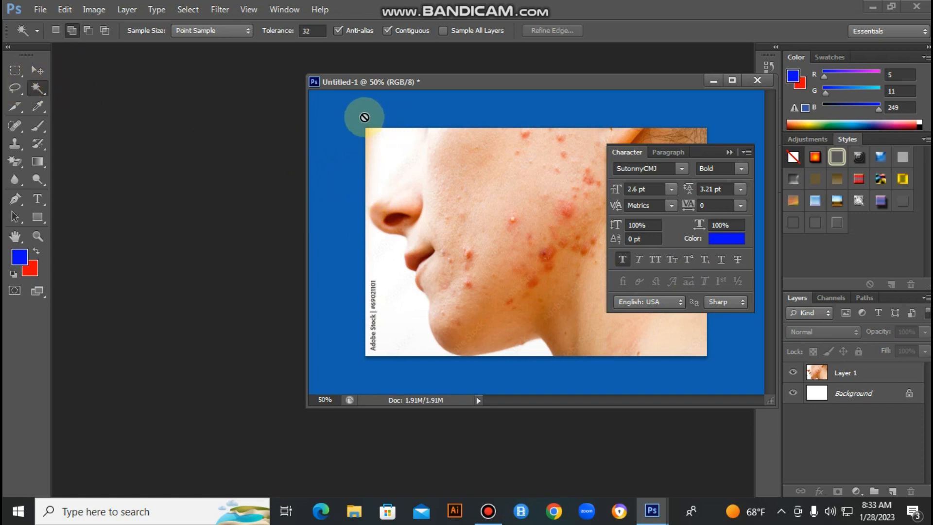
{"action": "left_click", "coordinate": [336, 127]}
{"action": "left_click", "coordinate": [459, 205]}
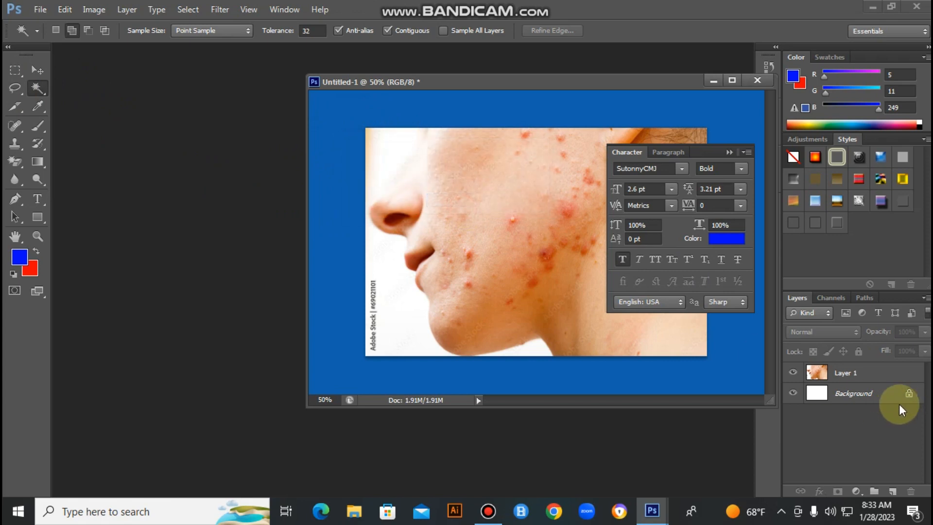
{"action": "left_click", "coordinate": [882, 372]}
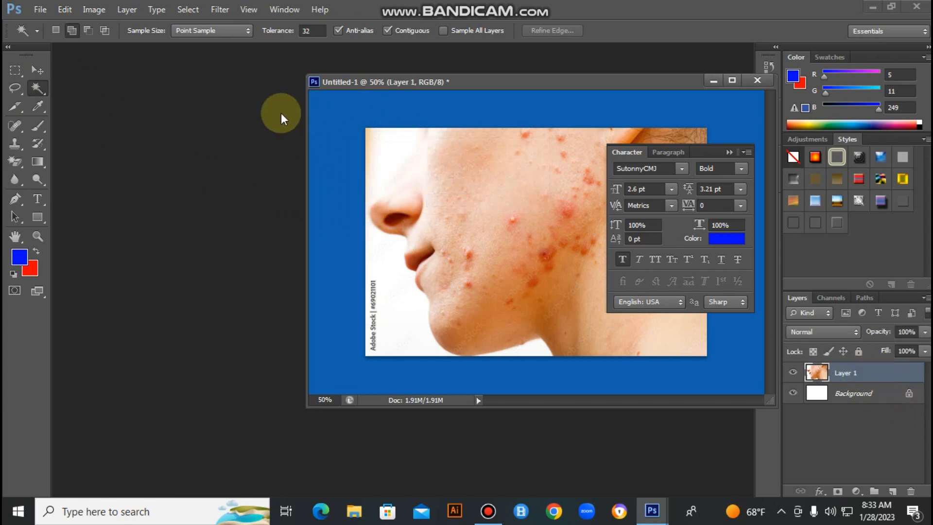
- Make freehand Lasso selections on the face with 0 px feather, finishing with a small one around the nostril
{"action": "left_click", "coordinate": [22, 88]}
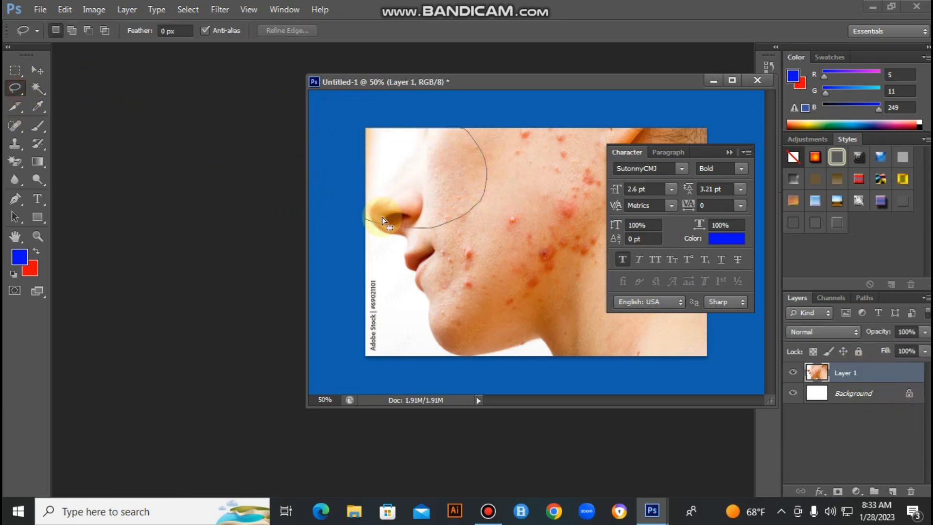
{"action": "left_click_drag", "start_coordinate": [381, 217], "coordinate": [383, 219]}
{"action": "mouse_move", "coordinate": [512, 180]}
{"action": "left_mouse_down"}
{"action": "mouse_move", "coordinate": [524, 182]}
{"action": "mouse_move", "coordinate": [558, 295]}
{"action": "left_mouse_up"}
{"action": "left_click_drag", "start_coordinate": [472, 231], "coordinate": [470, 228]}
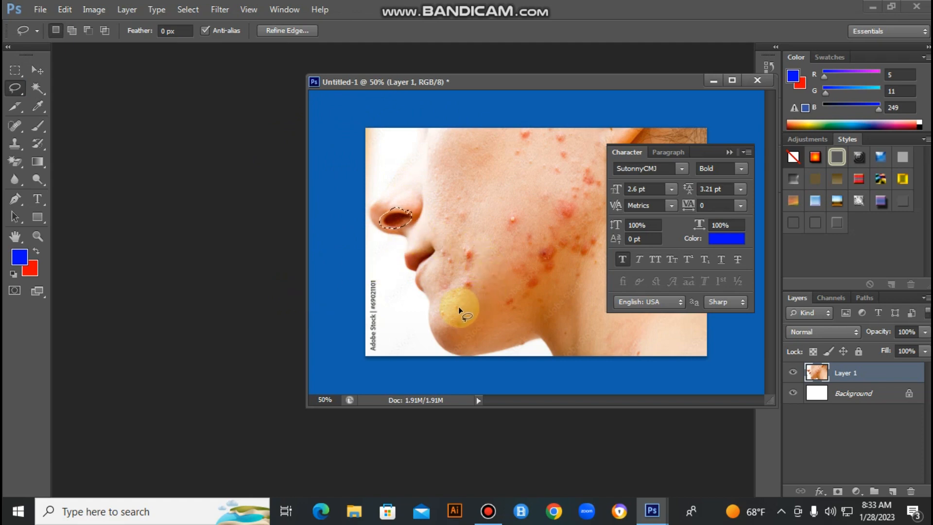
- Outline the whole photo corner by corner with the Polygonal Lasso tool and close the selection
{"action": "right_click", "coordinate": [18, 93]}
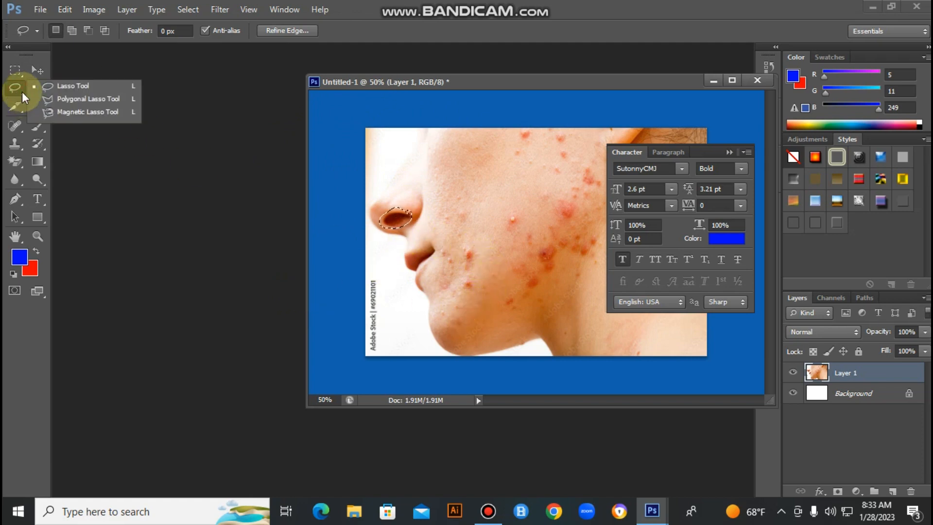
{"action": "left_click", "coordinate": [55, 97]}
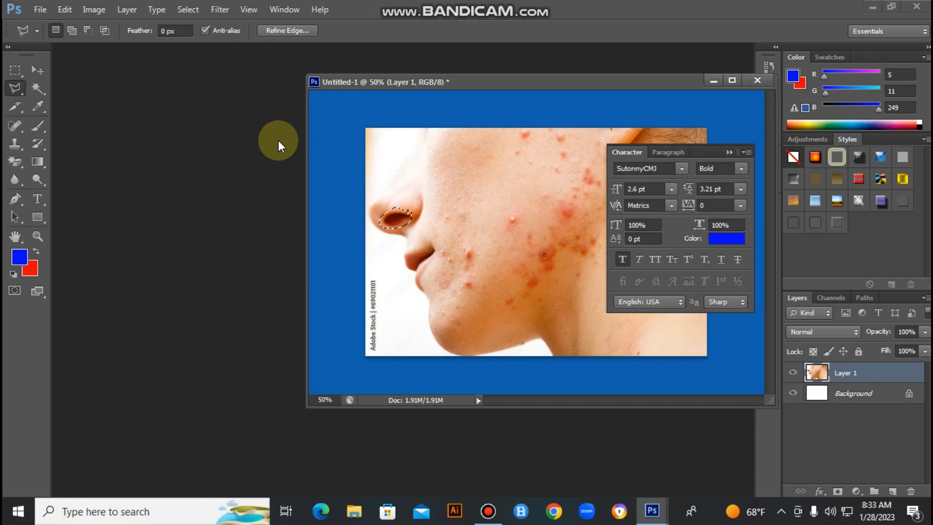
{"action": "left_click", "coordinate": [365, 130]}
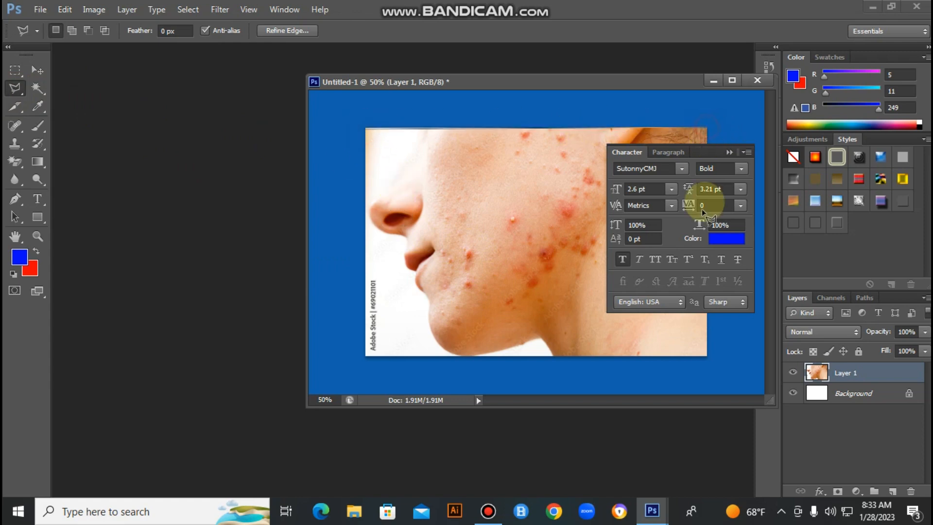
{"action": "left_click", "coordinate": [715, 358]}
{"action": "left_click", "coordinate": [365, 356]}
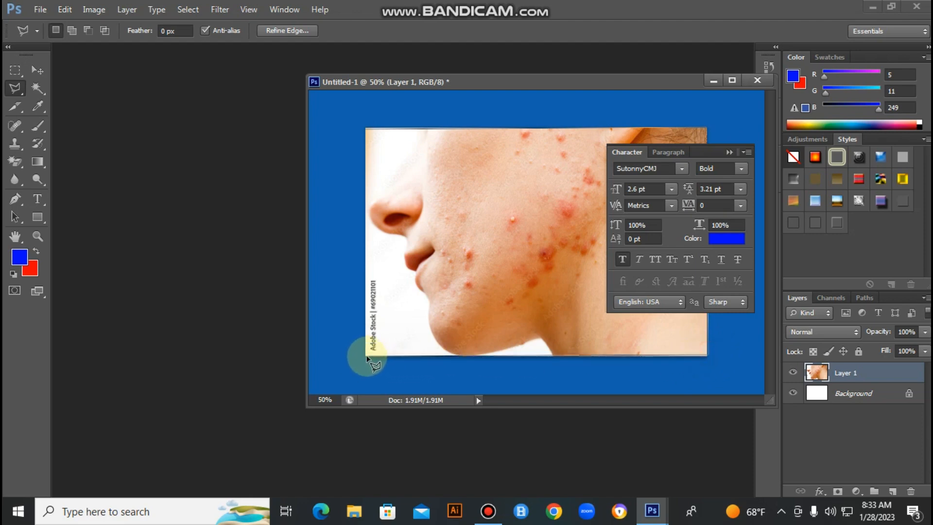
{"action": "left_click", "coordinate": [366, 131]}
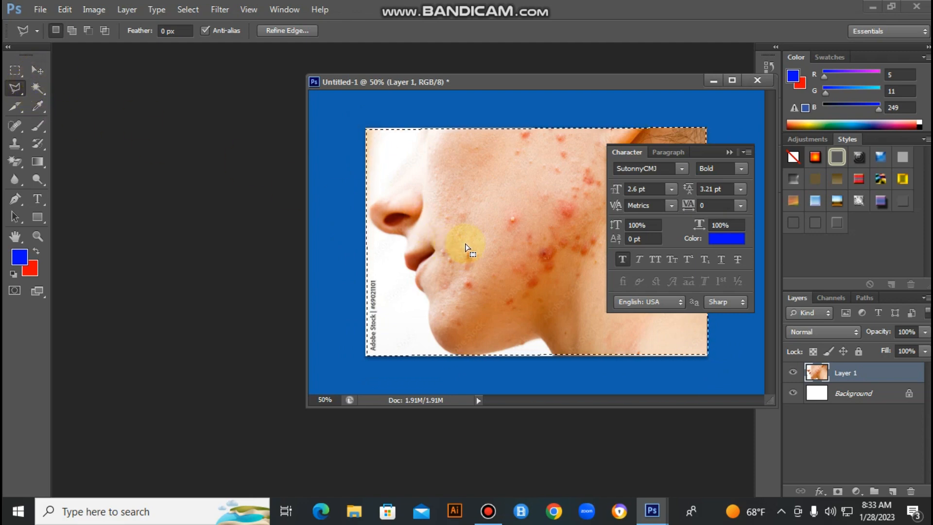
- Try moving the selection outline and, after undoing that, the selected photo content with the Move tool, then undo back to the nostril selection
{"action": "left_click_drag", "start_coordinate": [475, 232], "coordinate": [414, 246]}
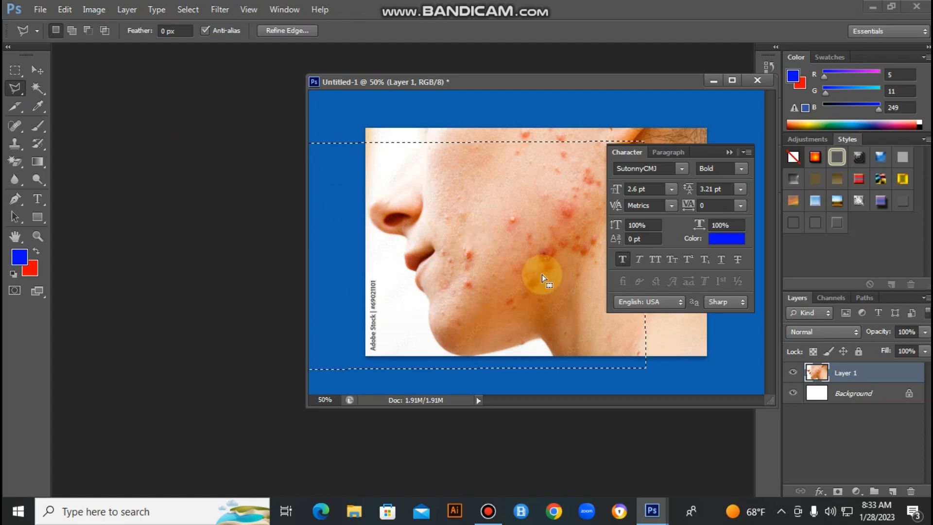
{"action": "key", "text": "ctrl+z"}
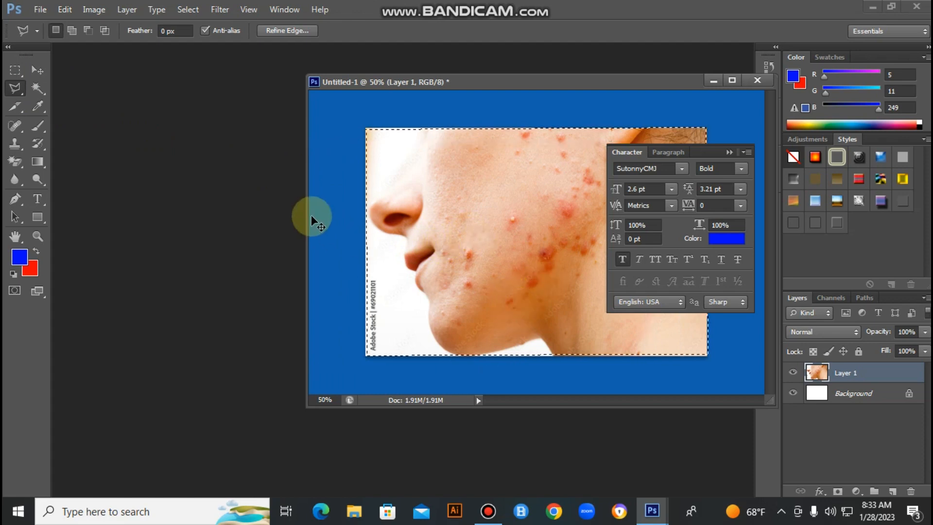
{"action": "left_click", "coordinate": [37, 71]}
{"action": "left_click_drag", "start_coordinate": [500, 316], "coordinate": [553, 276]}
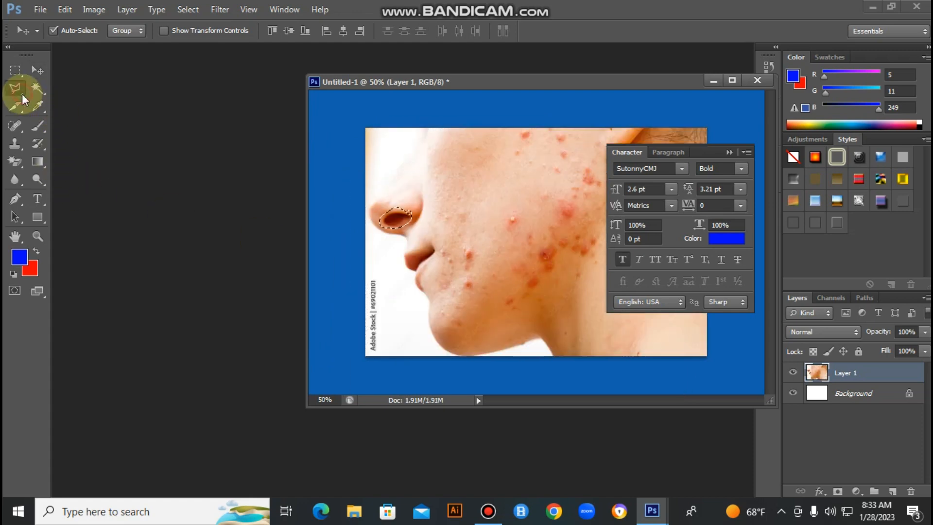
- Trace the face with the Magnetic Lasso tool from the photo's upper-left corner back to its start, then clear the selection
{"action": "left_click_drag", "start_coordinate": [22, 94], "coordinate": [53, 110]}
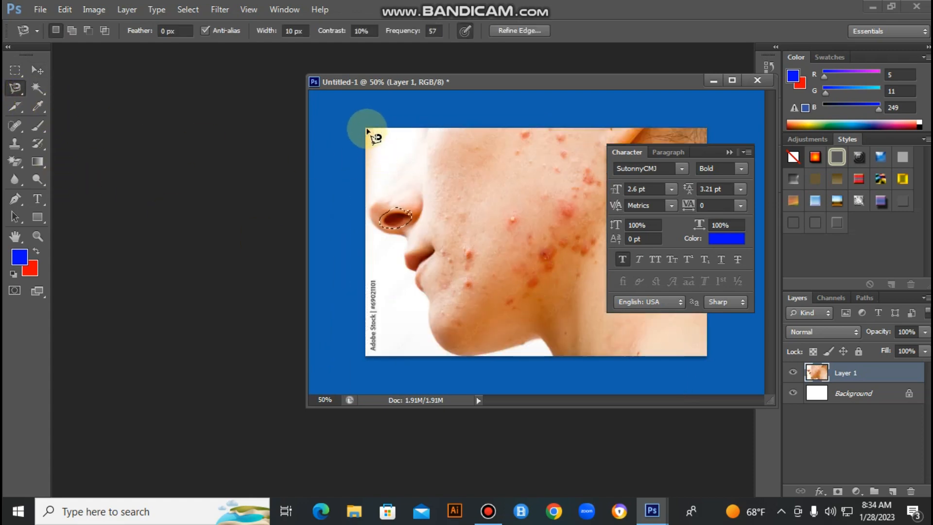
{"action": "left_click", "coordinate": [365, 130]}
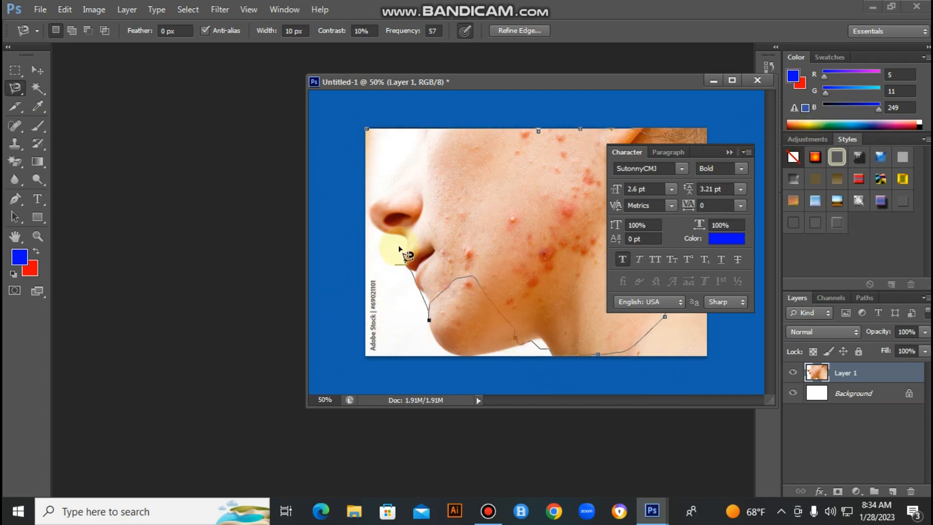
{"action": "left_click", "coordinate": [367, 130]}
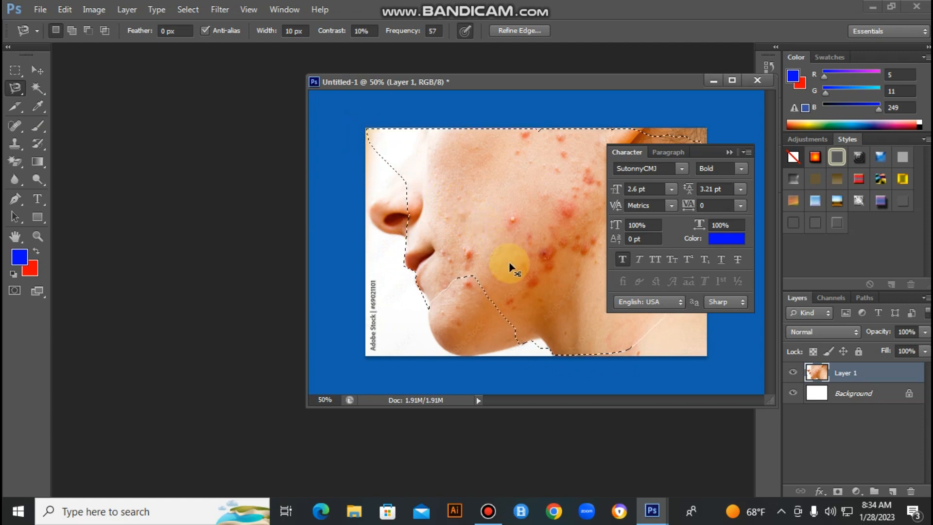
{"action": "left_click", "coordinate": [180, 249]}
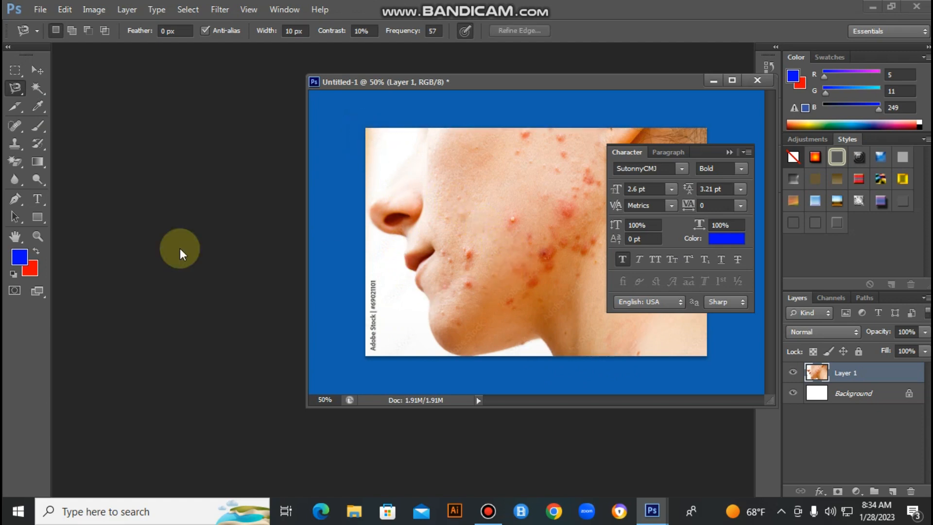
- Select the white background and the shaded jaw area with the Magic Wand at tolerance 32, then deselect
{"action": "left_click", "coordinate": [38, 87]}
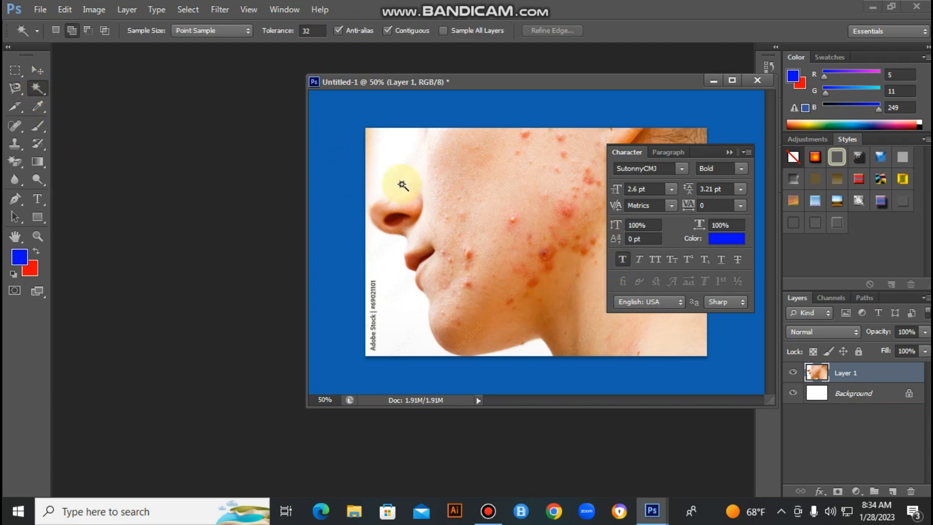
{"action": "left_click", "coordinate": [420, 170]}
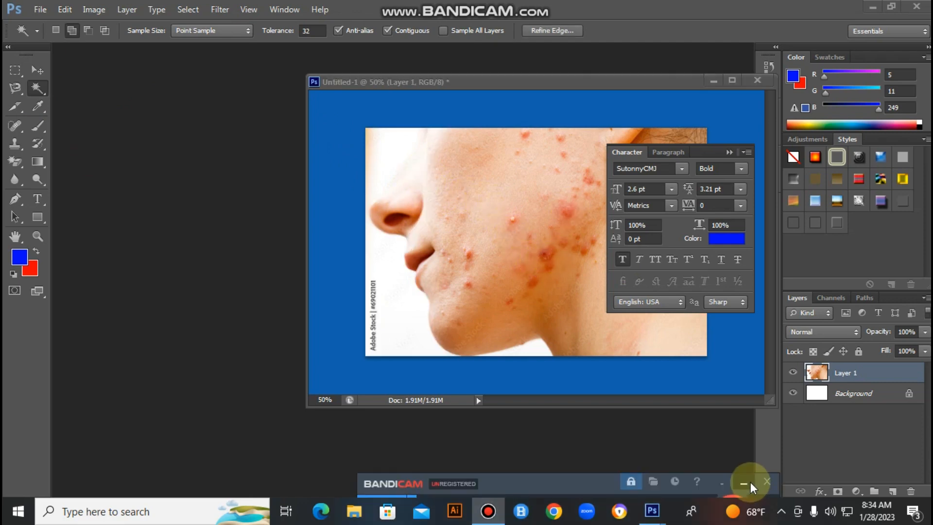
{"action": "left_click", "coordinate": [745, 481]}
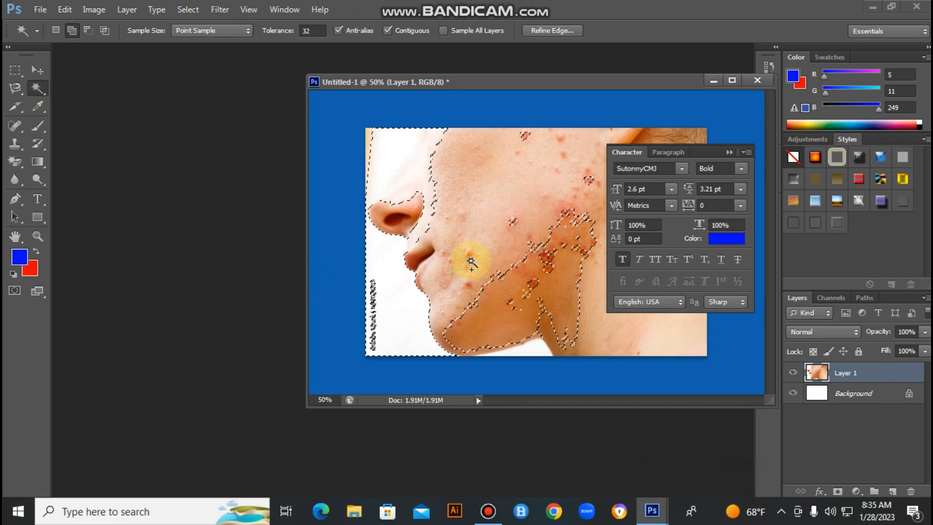
{"action": "key", "text": "ctrl+d"}
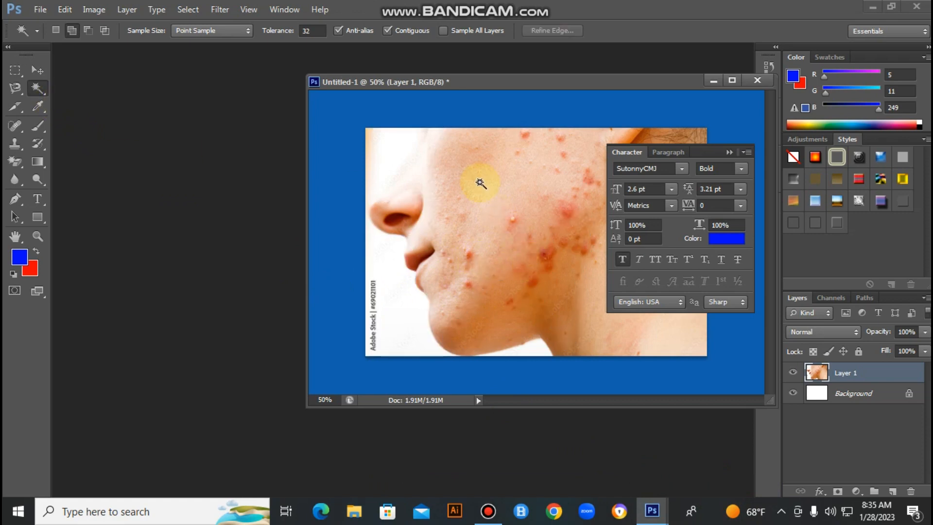
- Add the cheek, jaw and a chin blemish to one Magic Wand selection, then clear it
{"action": "left_click", "coordinate": [479, 185]}
{"action": "left_click", "coordinate": [504, 288]}
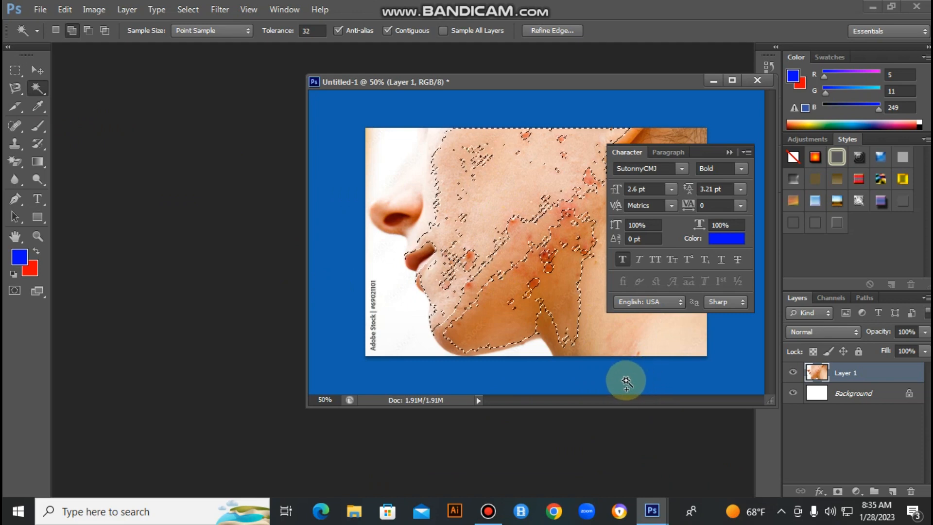
{"action": "left_click", "coordinate": [467, 282]}
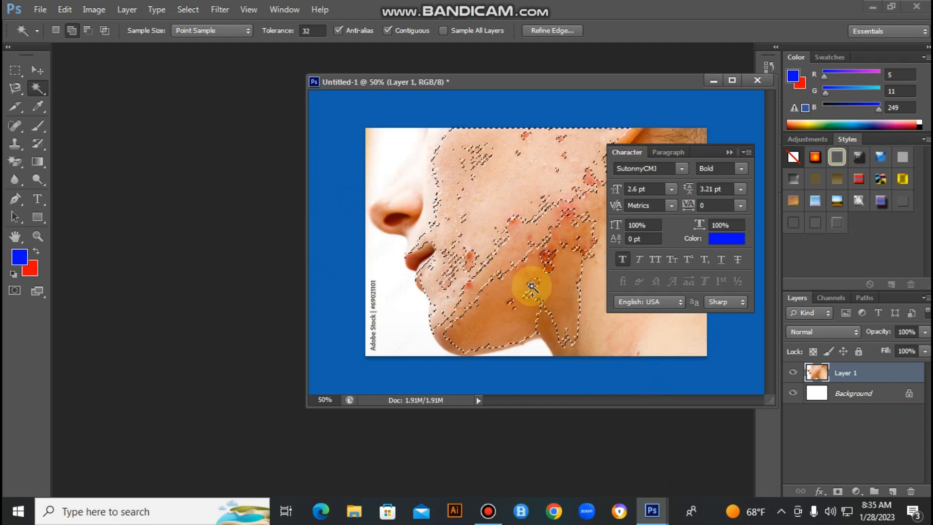
{"action": "key", "text": "ctrl+d"}
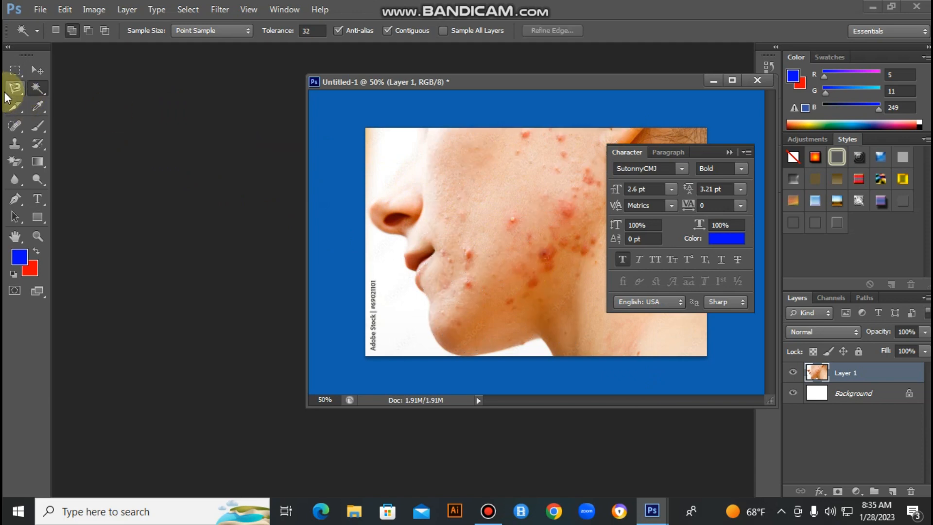
- Try a small Magnetic Lasso selection on the lower cheek and clear it
{"action": "left_click", "coordinate": [15, 89]}
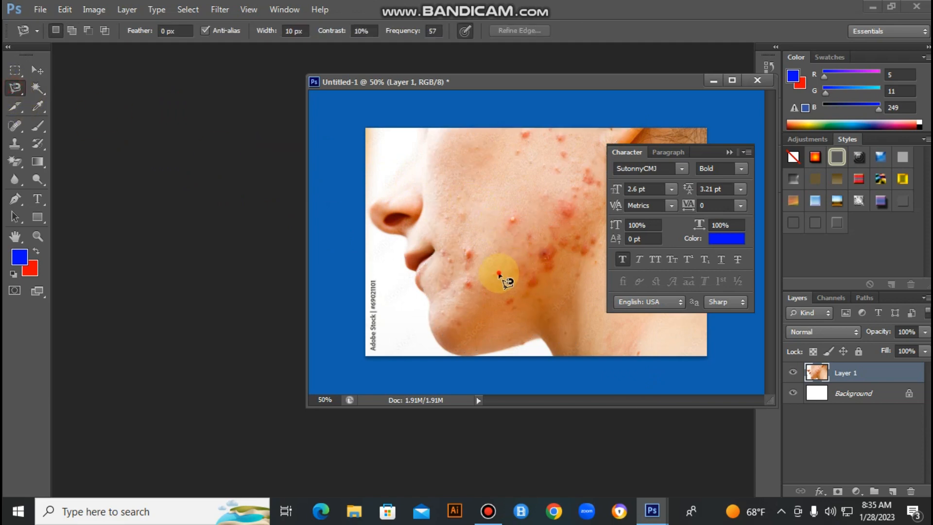
{"action": "mouse_move", "coordinate": [503, 283]}
{"action": "left_mouse_down"}
{"action": "mouse_move", "coordinate": [500, 262]}
{"action": "mouse_move", "coordinate": [520, 247]}
{"action": "mouse_move", "coordinate": [532, 272]}
{"action": "mouse_move", "coordinate": [506, 291]}
{"action": "mouse_move", "coordinate": [493, 274]}
{"action": "left_mouse_up"}
{"action": "left_click", "coordinate": [497, 275]}
{"action": "key", "text": "ctrl+d"}
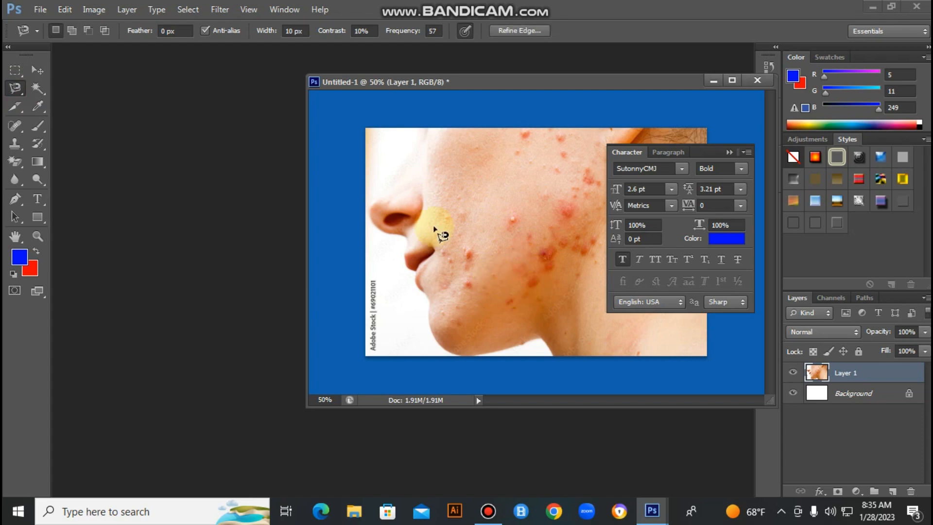
- Use the Magic Wand to select a patch of the upper cheek plus the shaded jaw and neck, then deselect
{"action": "left_click", "coordinate": [48, 82]}
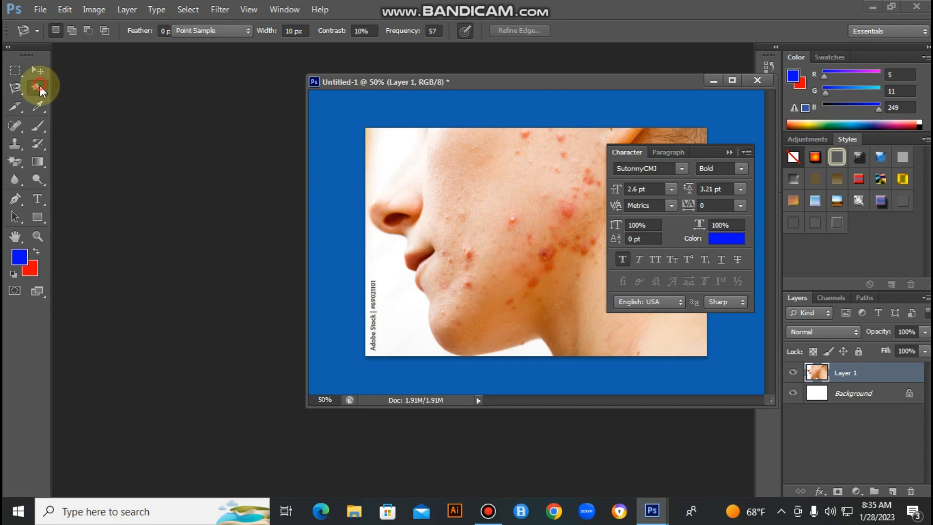
{"action": "left_click", "coordinate": [472, 170]}
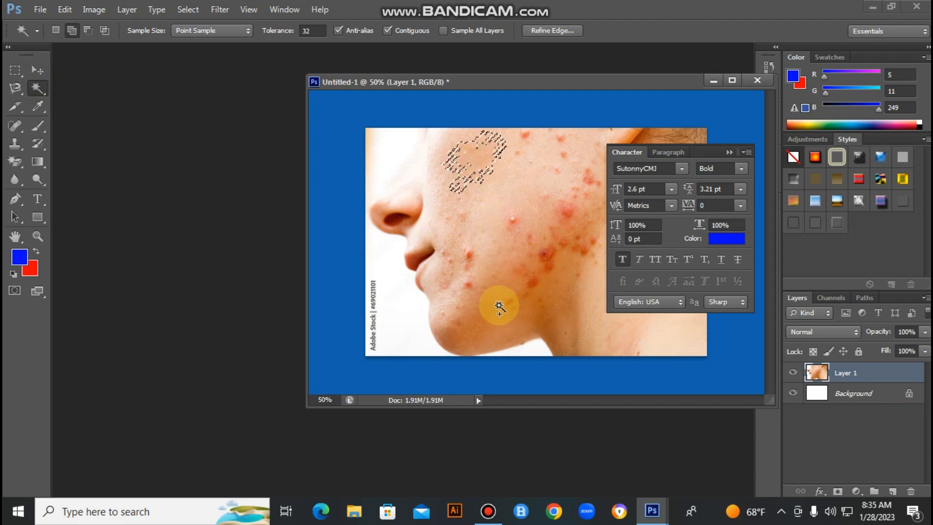
{"action": "left_click", "coordinate": [492, 302]}
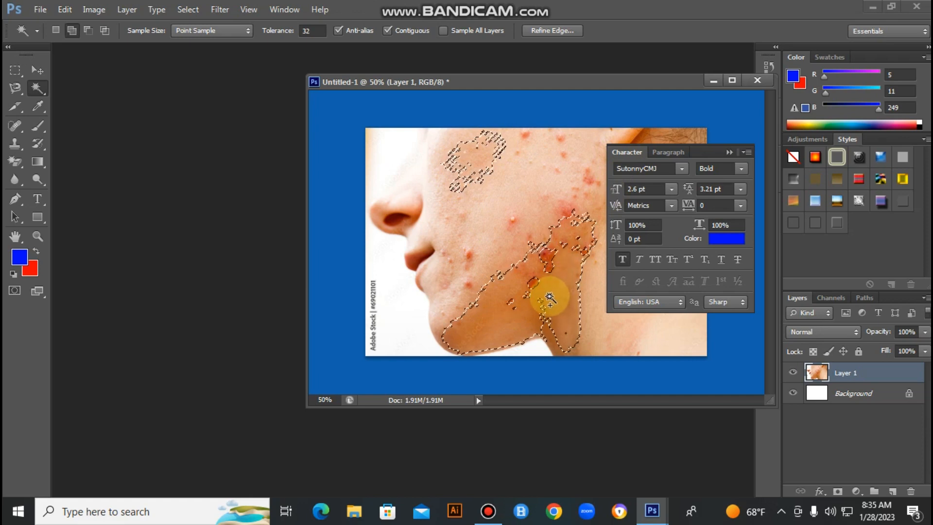
{"action": "left_click", "coordinate": [337, 200]}
- Switch to the Rectangular Marquee tool and move the Untitled-1 window so the photo is clear of the Character panel
{"action": "left_click", "coordinate": [45, 85]}
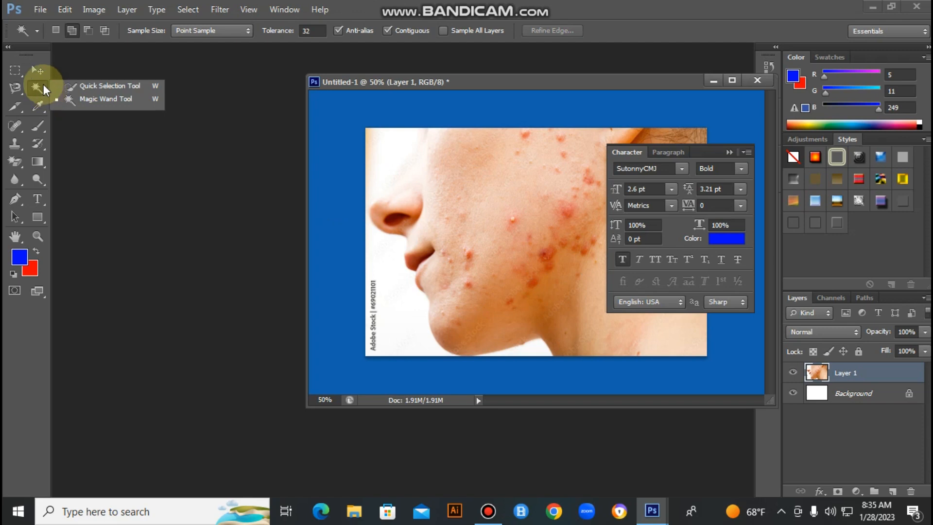
{"action": "left_click", "coordinate": [31, 87]}
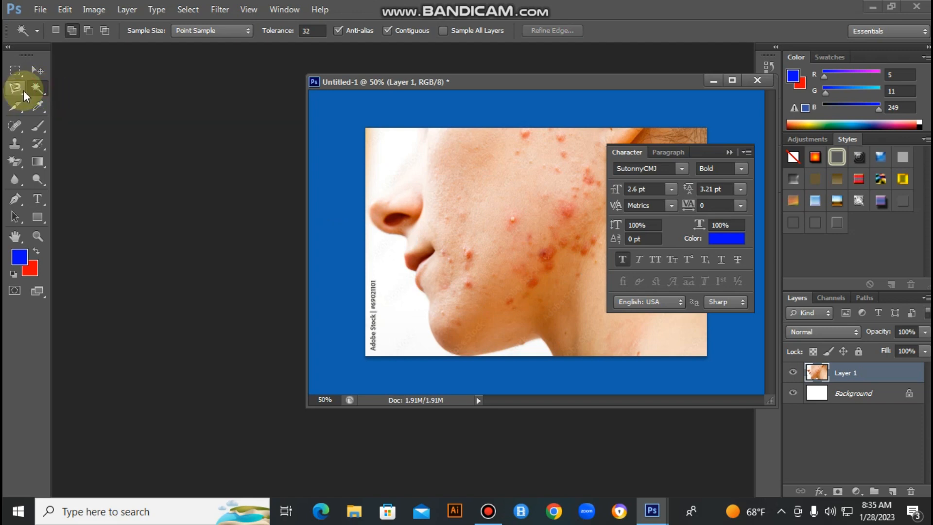
{"action": "left_click", "coordinate": [17, 91]}
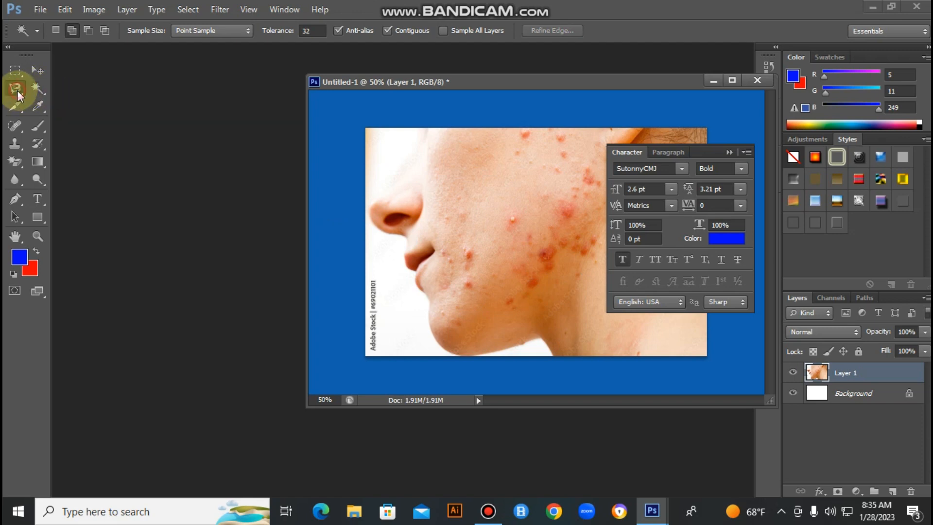
{"action": "left_click", "coordinate": [15, 70]}
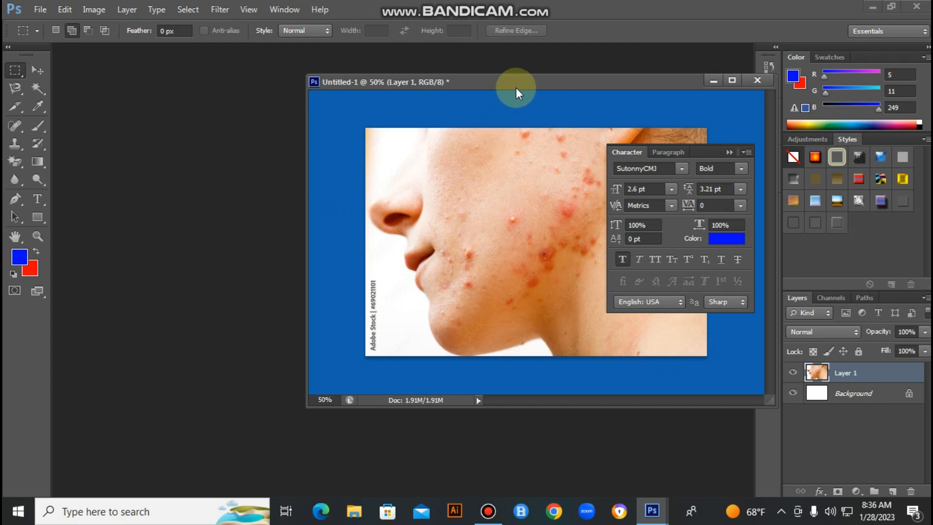
{"action": "left_click_drag", "start_coordinate": [531, 80], "coordinate": [395, 79]}
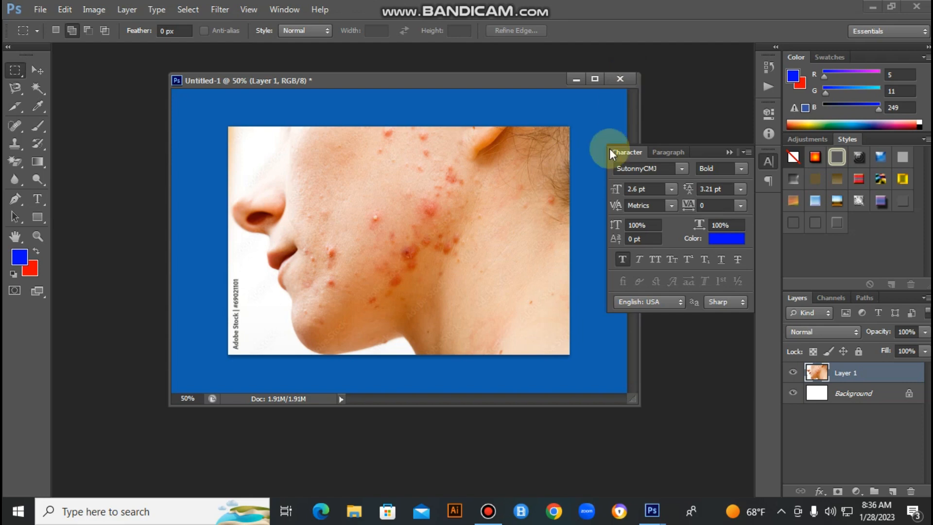
{"action": "left_click", "coordinate": [620, 85]}
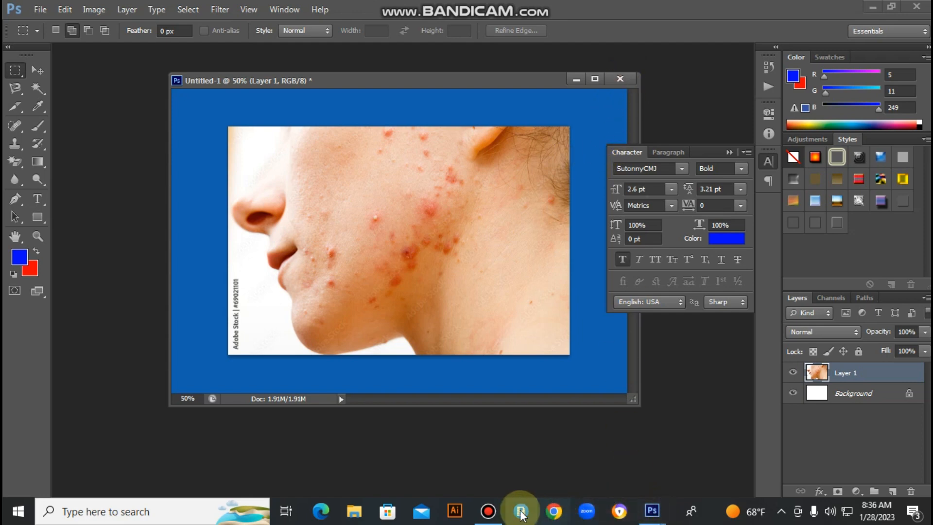
{"action": "left_click", "coordinate": [494, 510]}
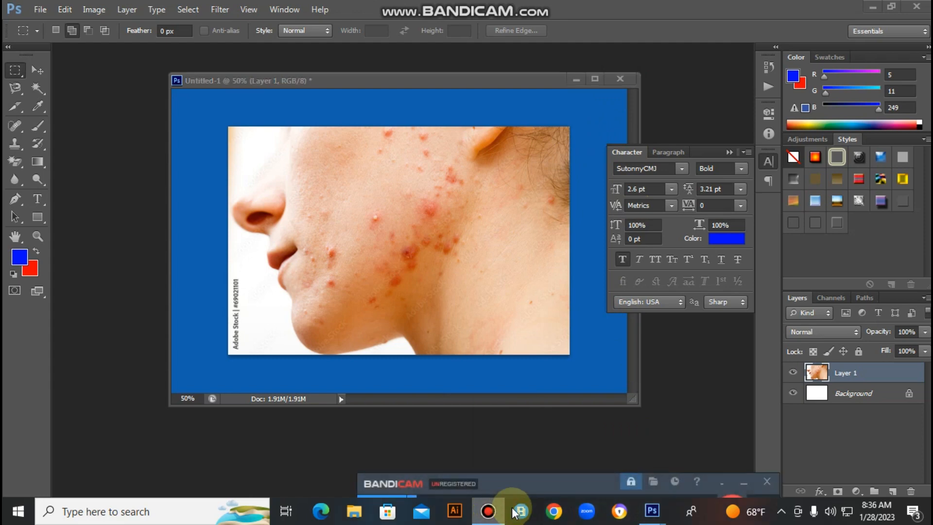